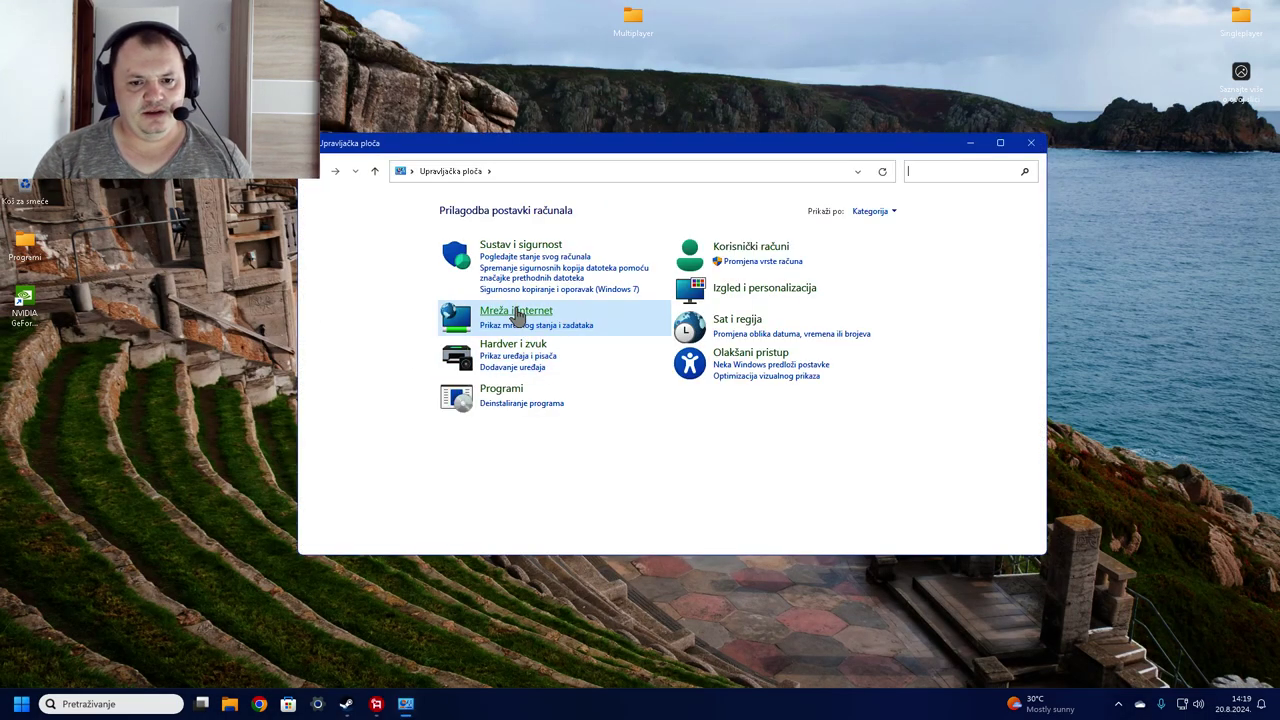
# Open the power button definition page under the power options, unlock its currently unavailable shutdown settings for review, and return to the power plans.
pyautogui.click(530, 347)
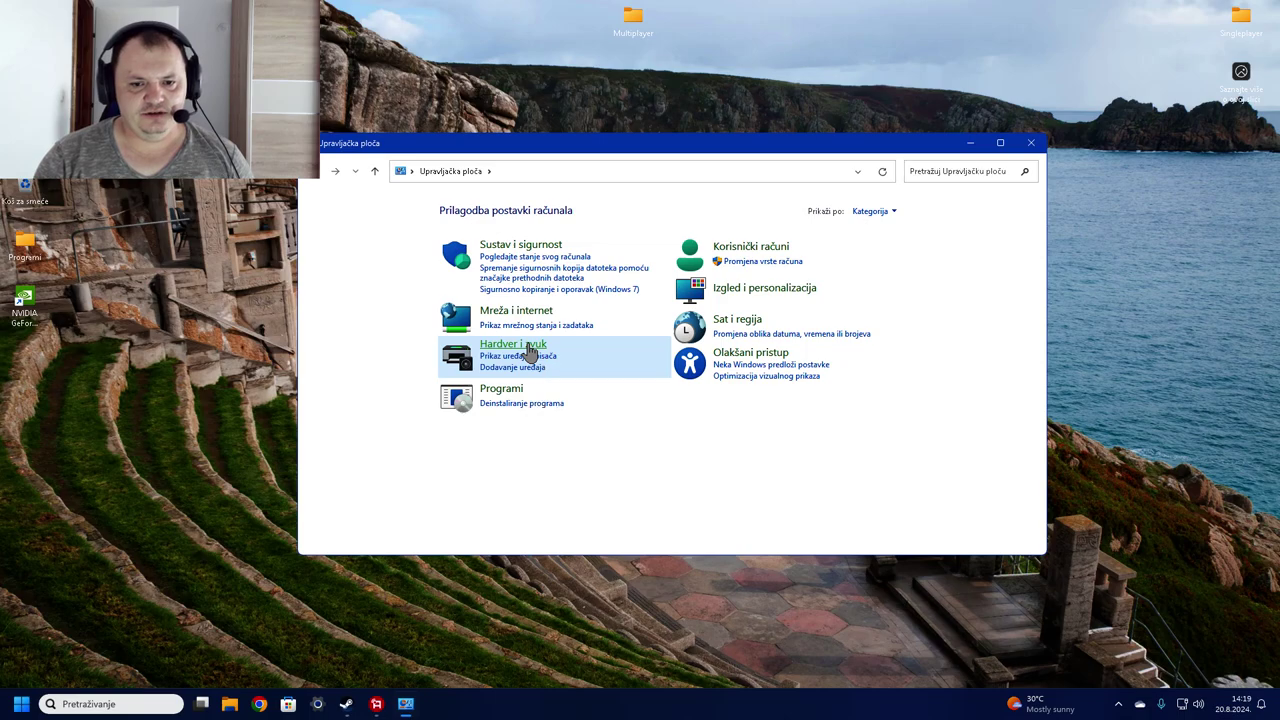
pyautogui.click(509, 318)
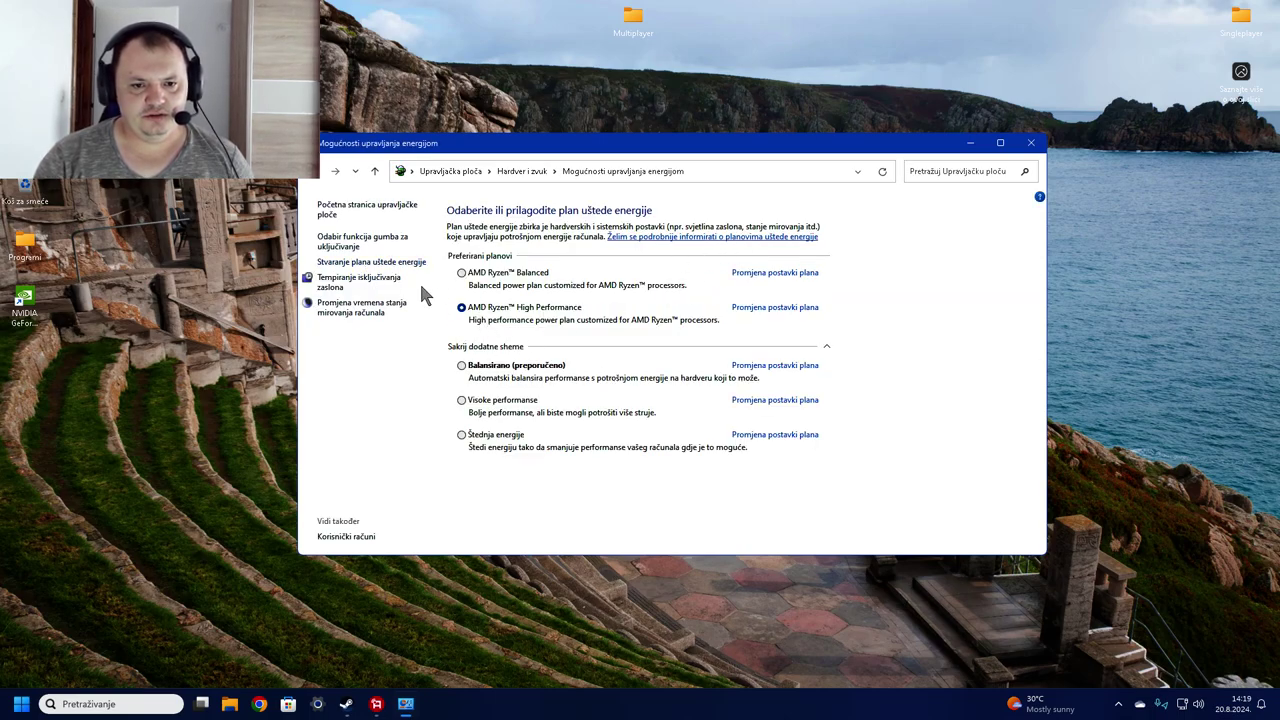
pyautogui.click(372, 248)
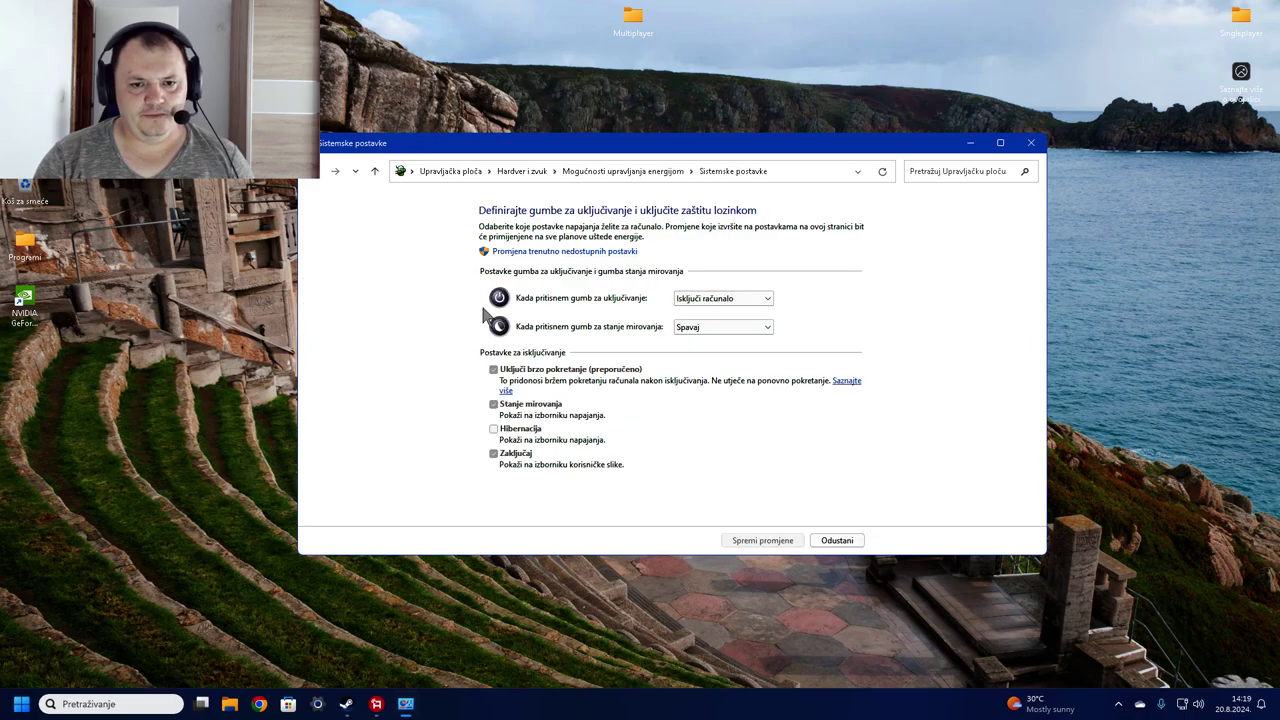
pyautogui.click(557, 251)
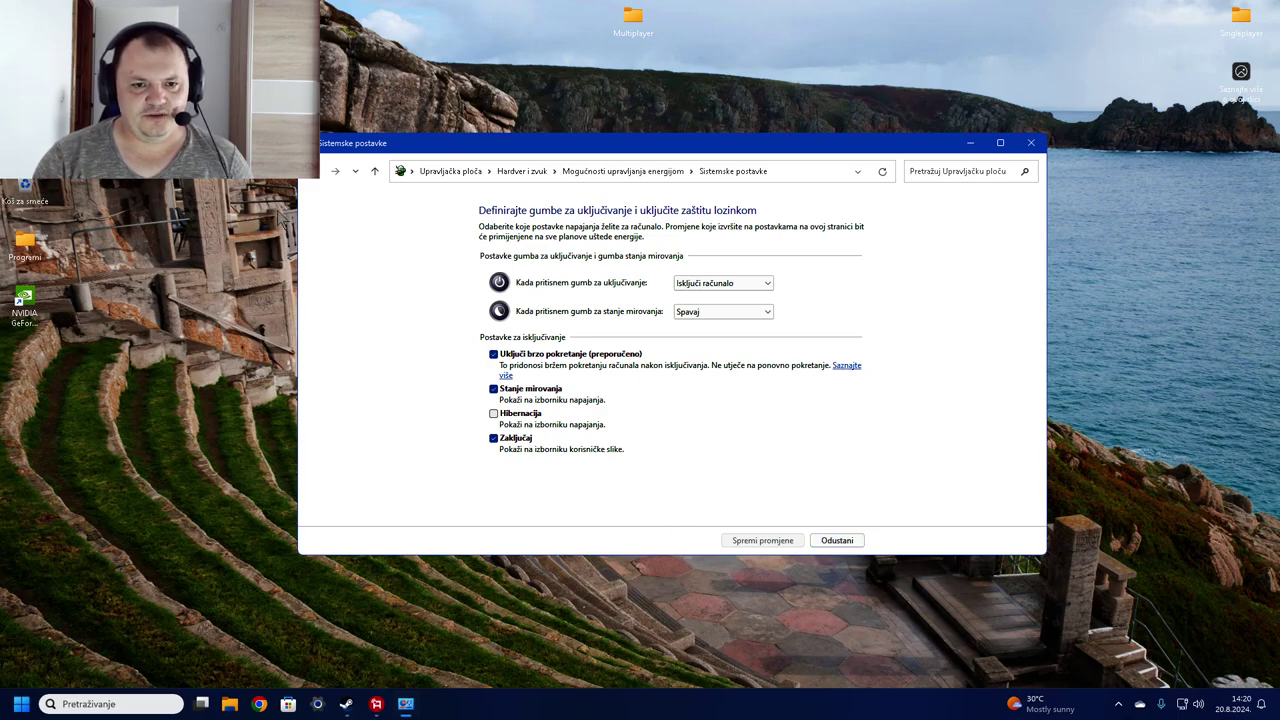
pyautogui.click(318, 172)
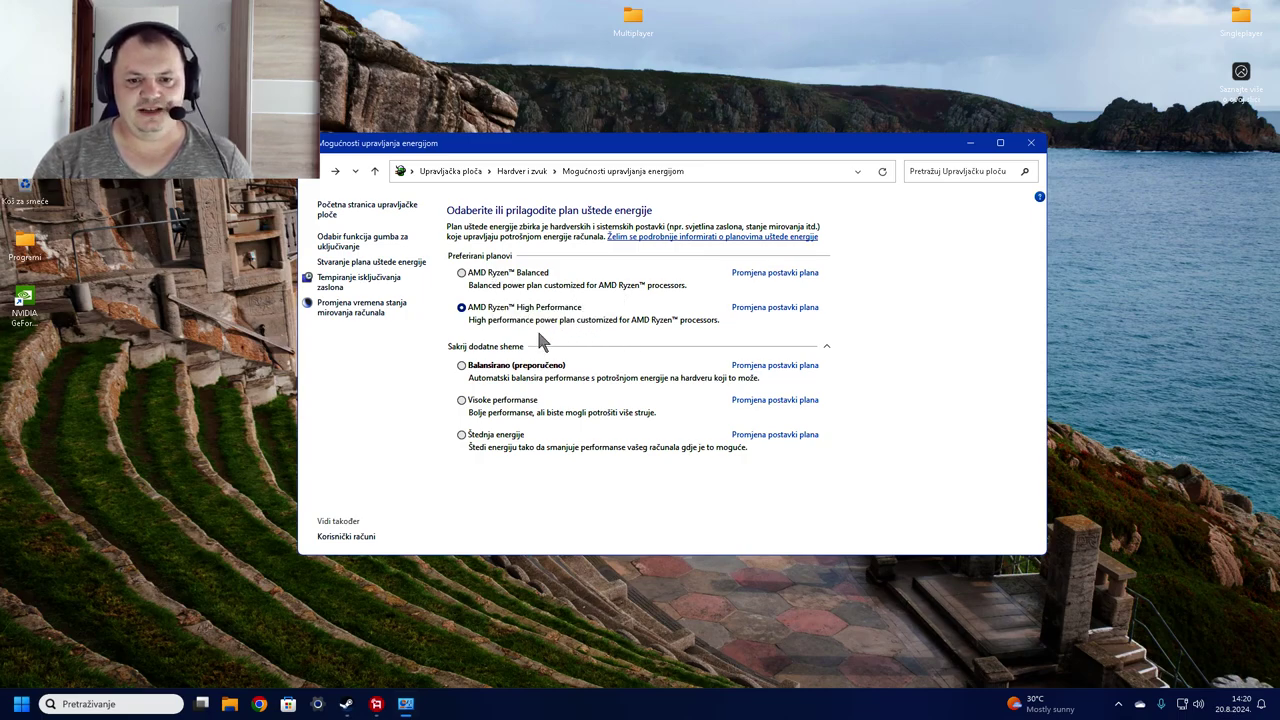
# Activate the Visoke performanse power plan and review the display-off and sleep timeout choices in its plan settings.
pyautogui.click(463, 400)
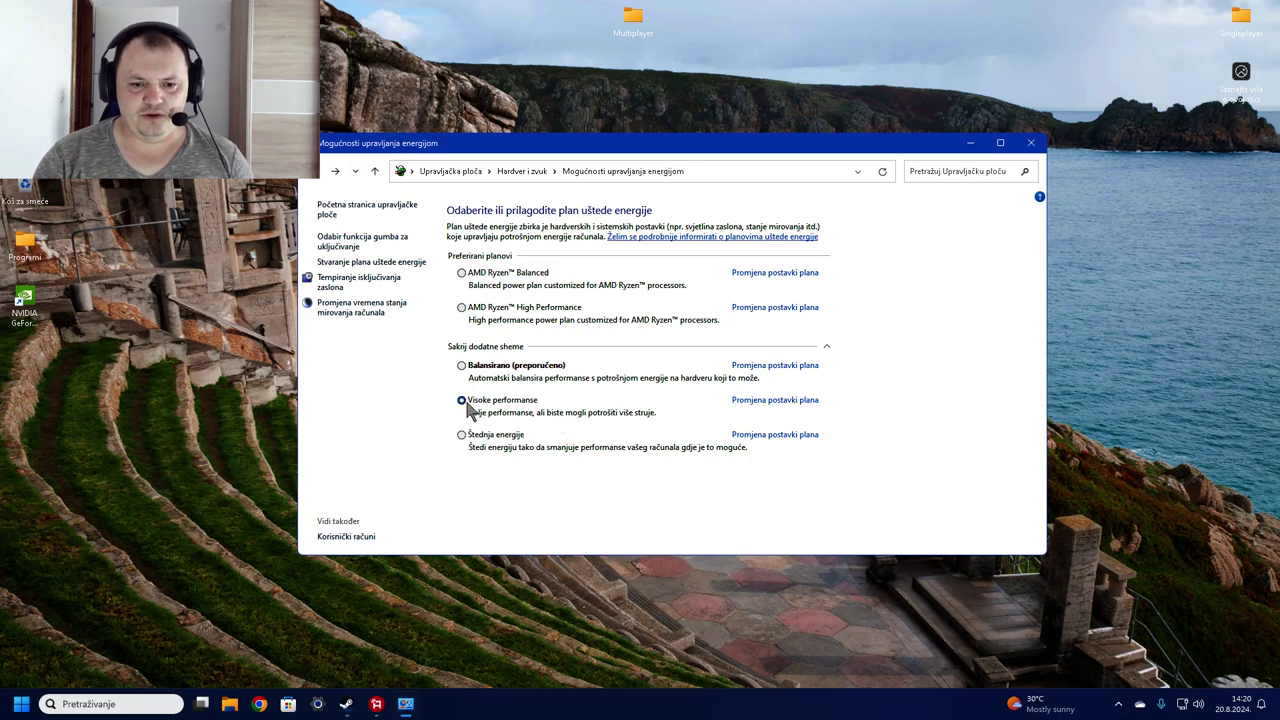
pyautogui.click(785, 402)
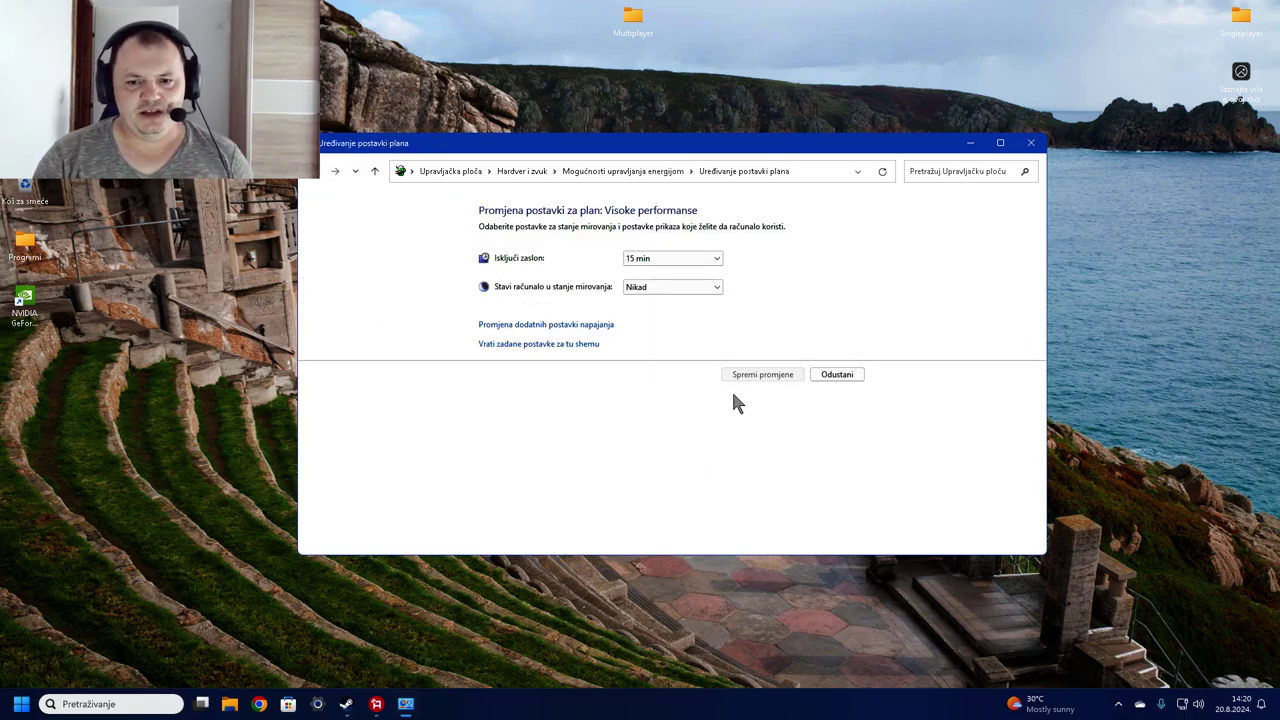
pyautogui.click(684, 258)
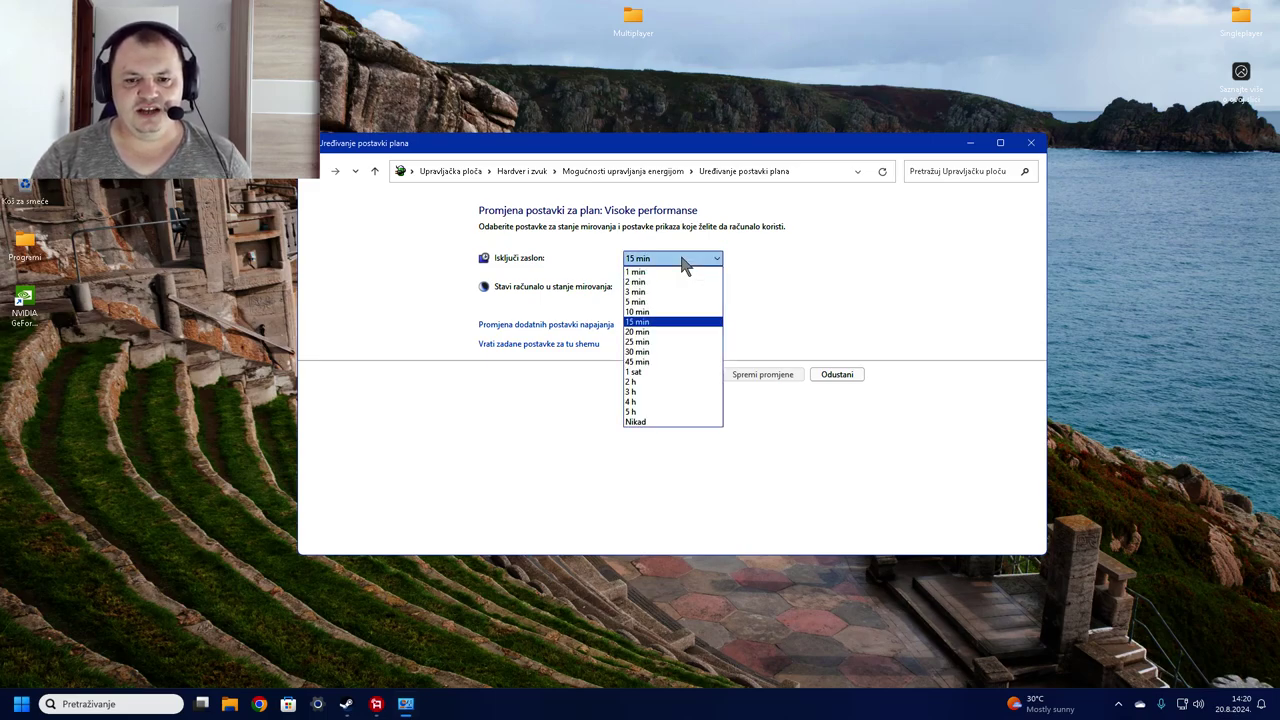
pyautogui.click(783, 293)
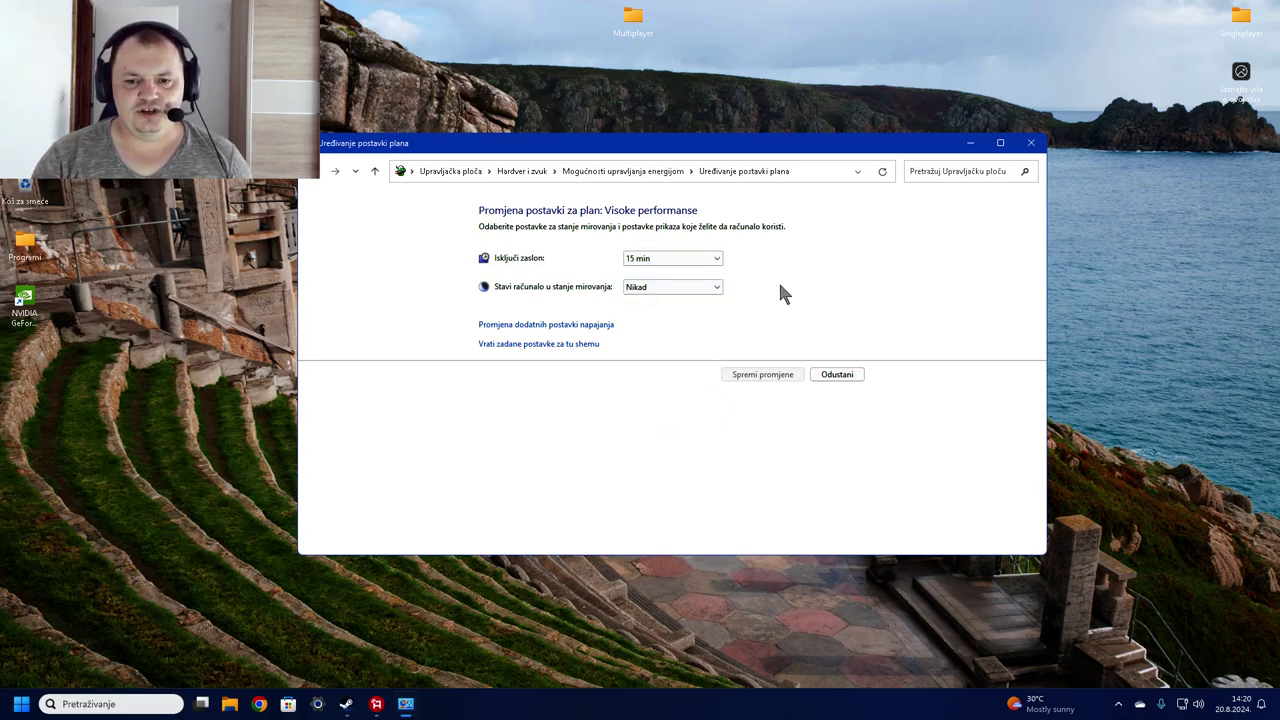
pyautogui.click(686, 285)
pyautogui.click(690, 293)
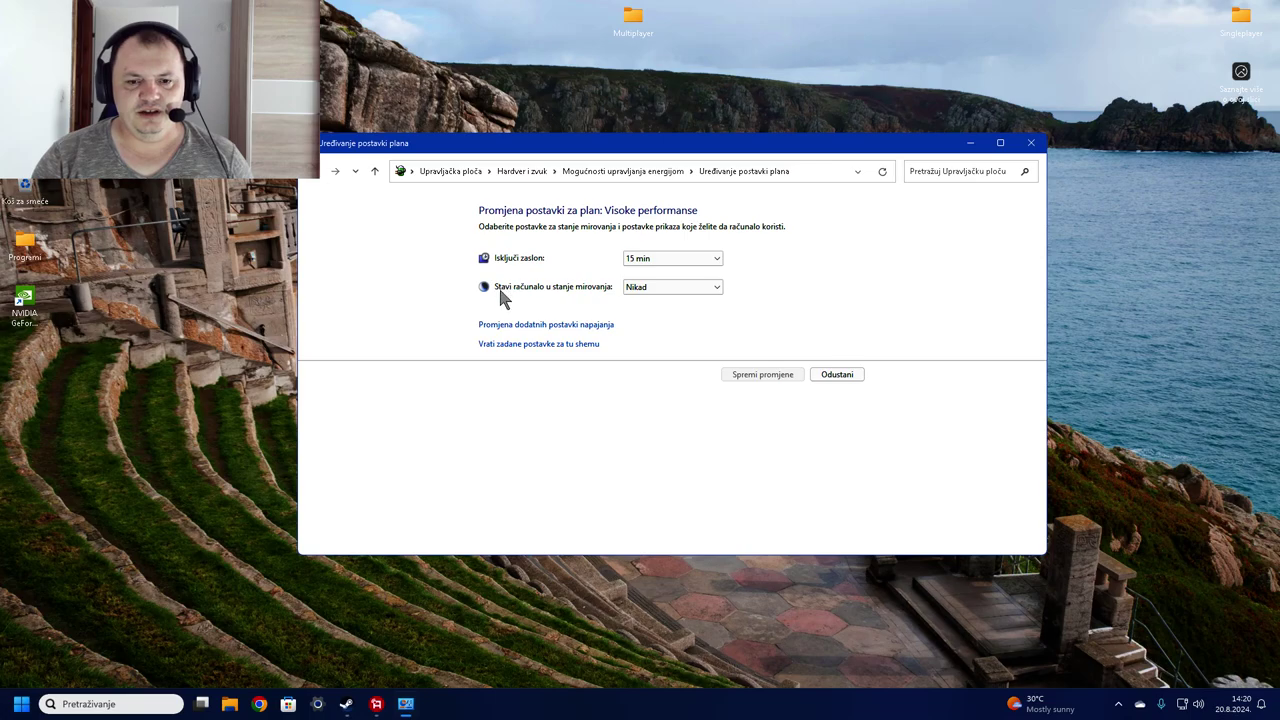
pyautogui.click(704, 262)
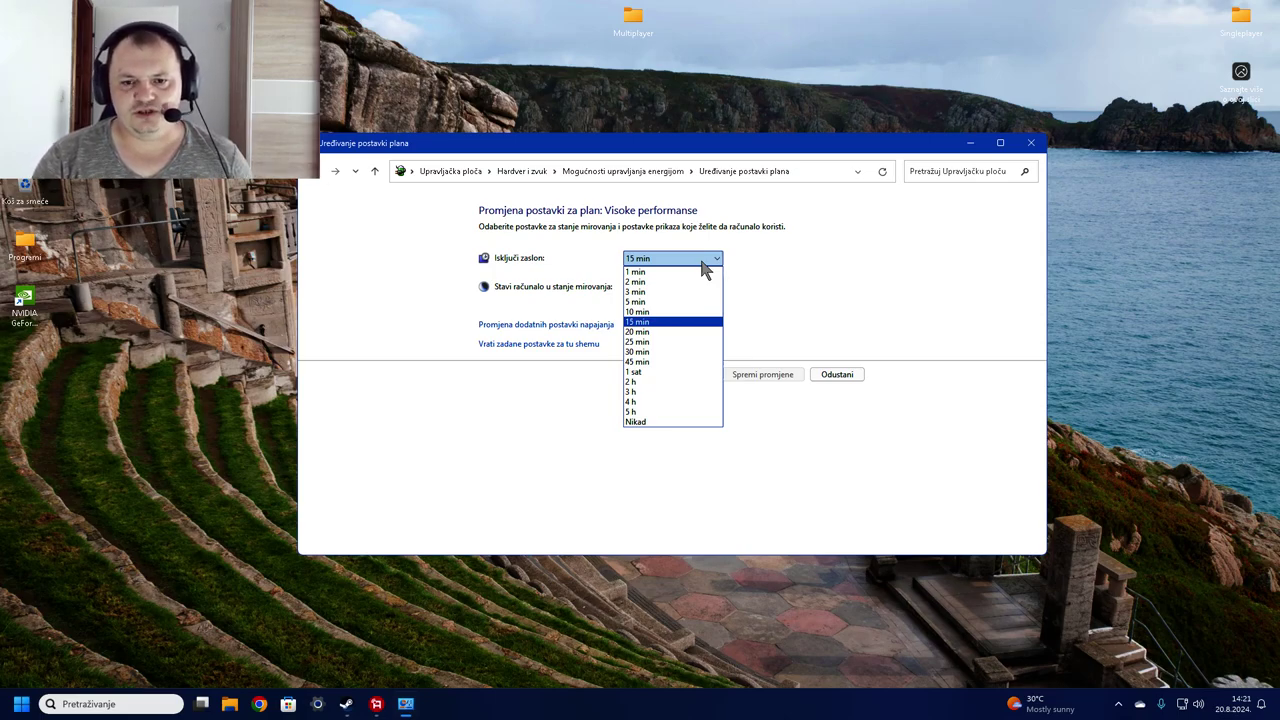
pyautogui.click(788, 332)
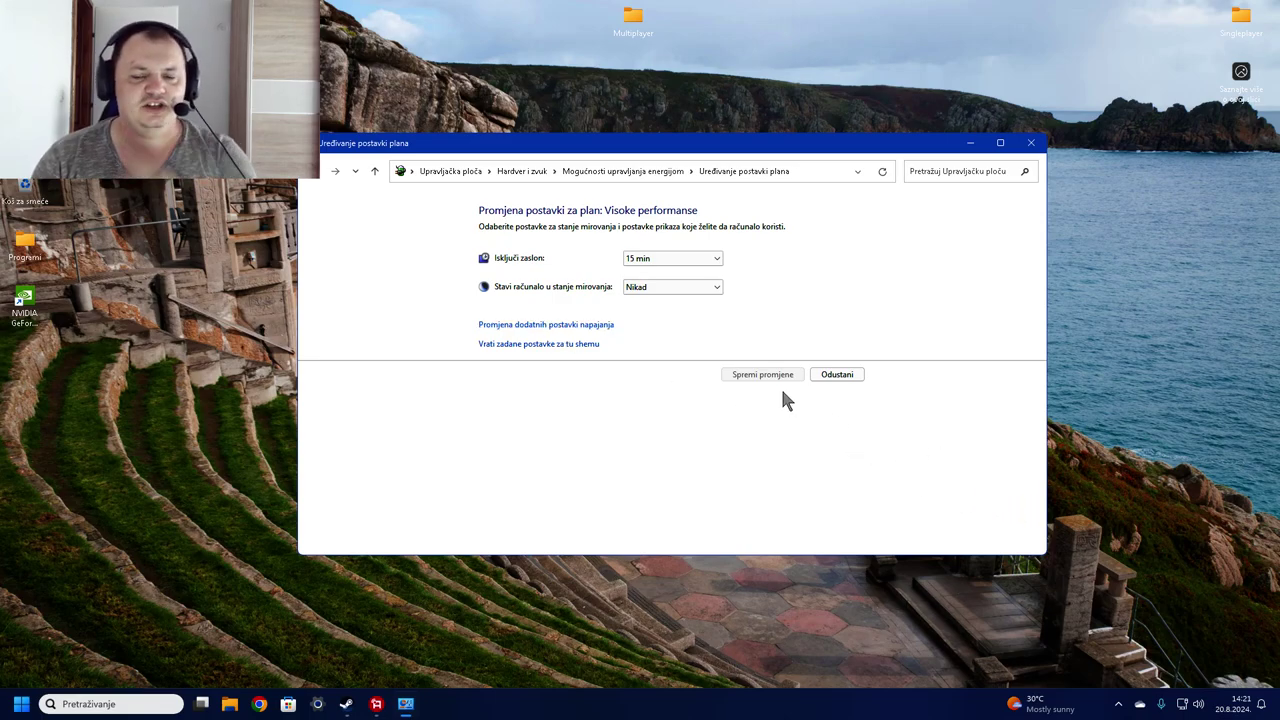
# Set the minimum processor state to 100% in the plan's additional power settings, under processor power management.
pyautogui.click(586, 334)
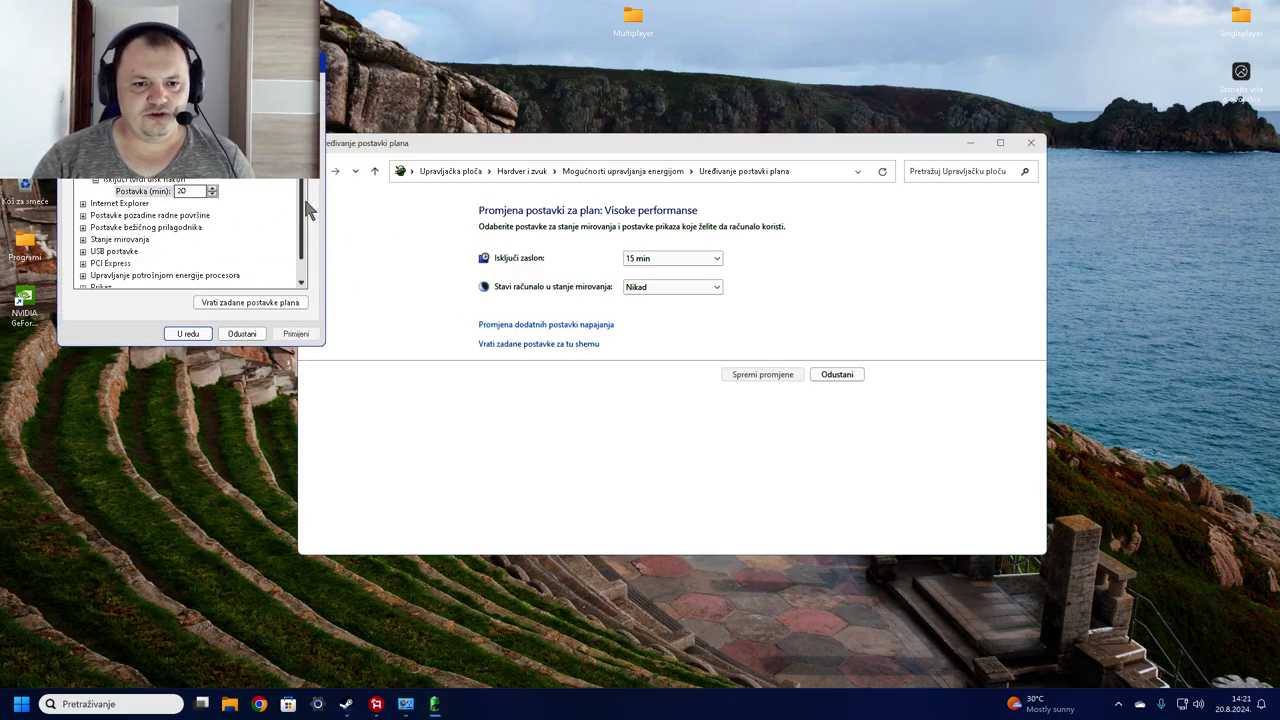
pyautogui.scroll(-2, 304, 198)
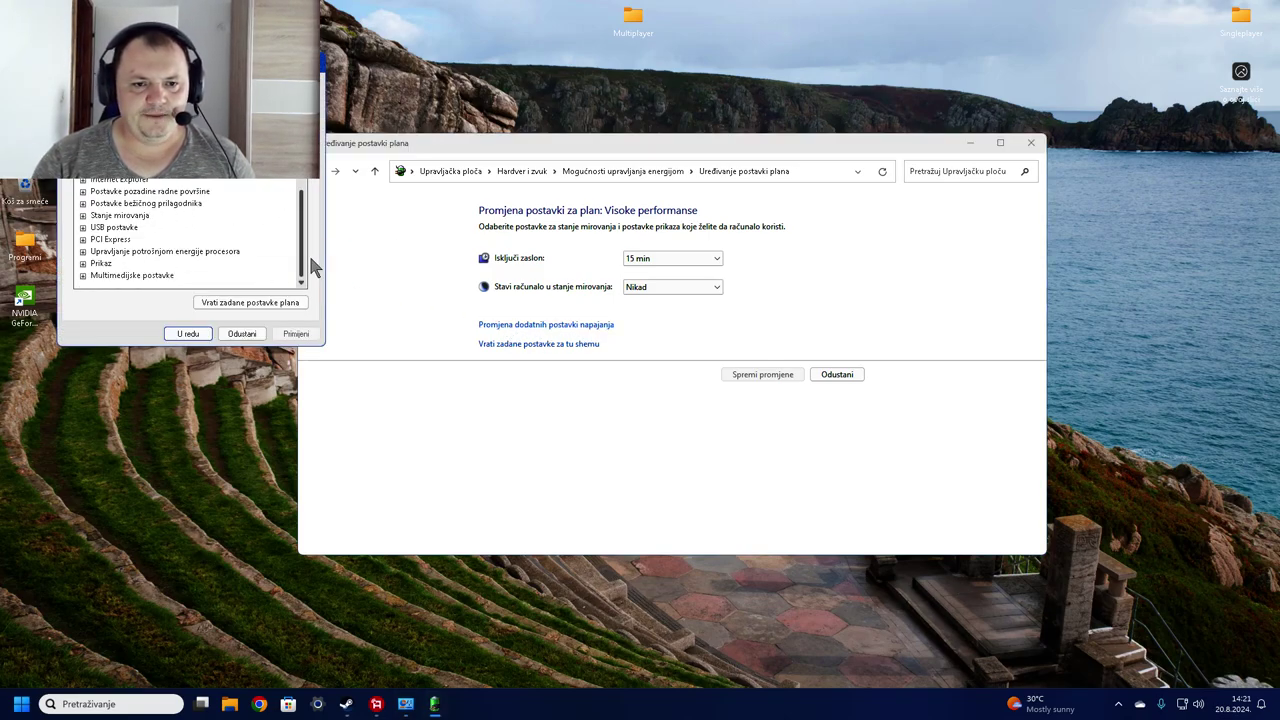
pyautogui.click(83, 251)
pyautogui.click(95, 263)
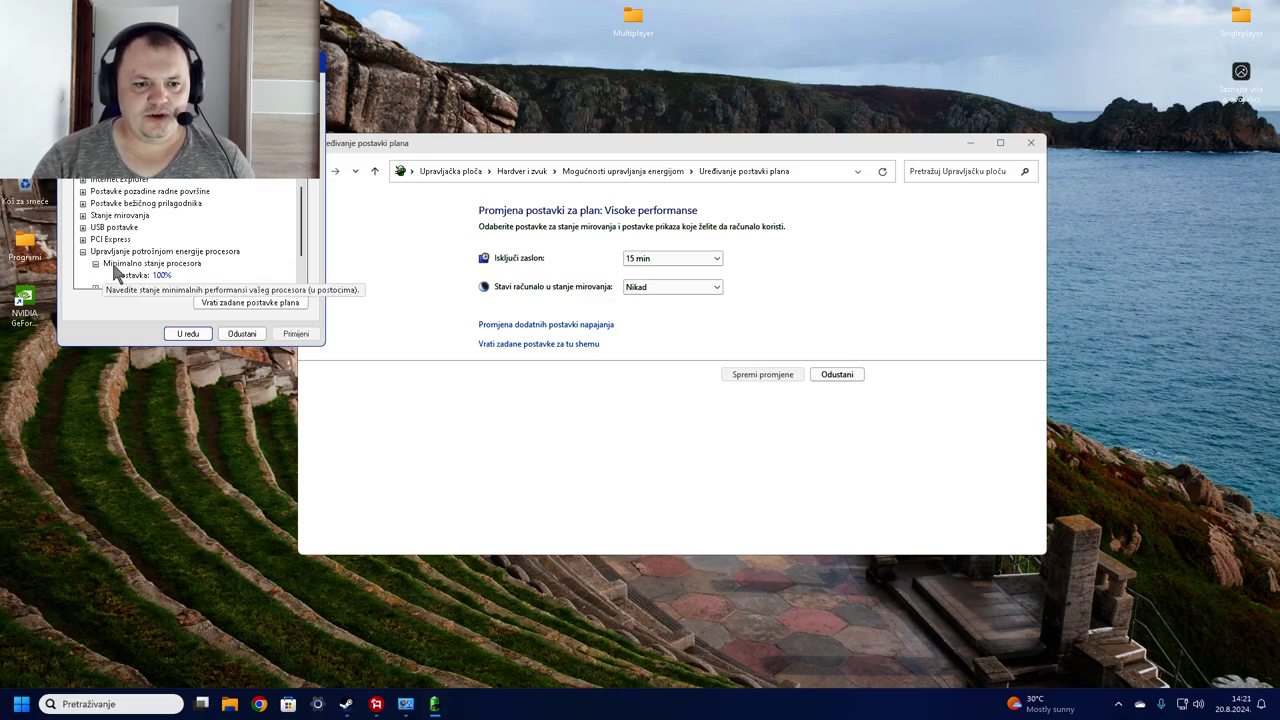
pyautogui.click(166, 279)
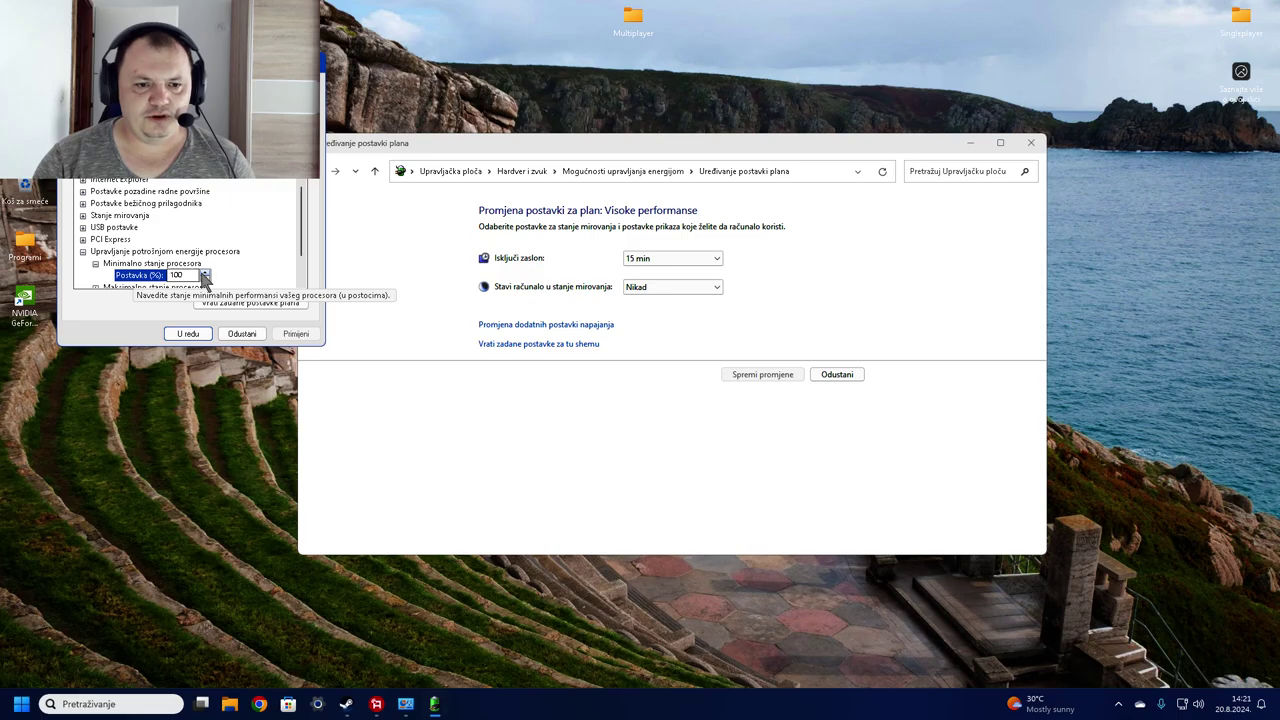
pyautogui.click(204, 278)
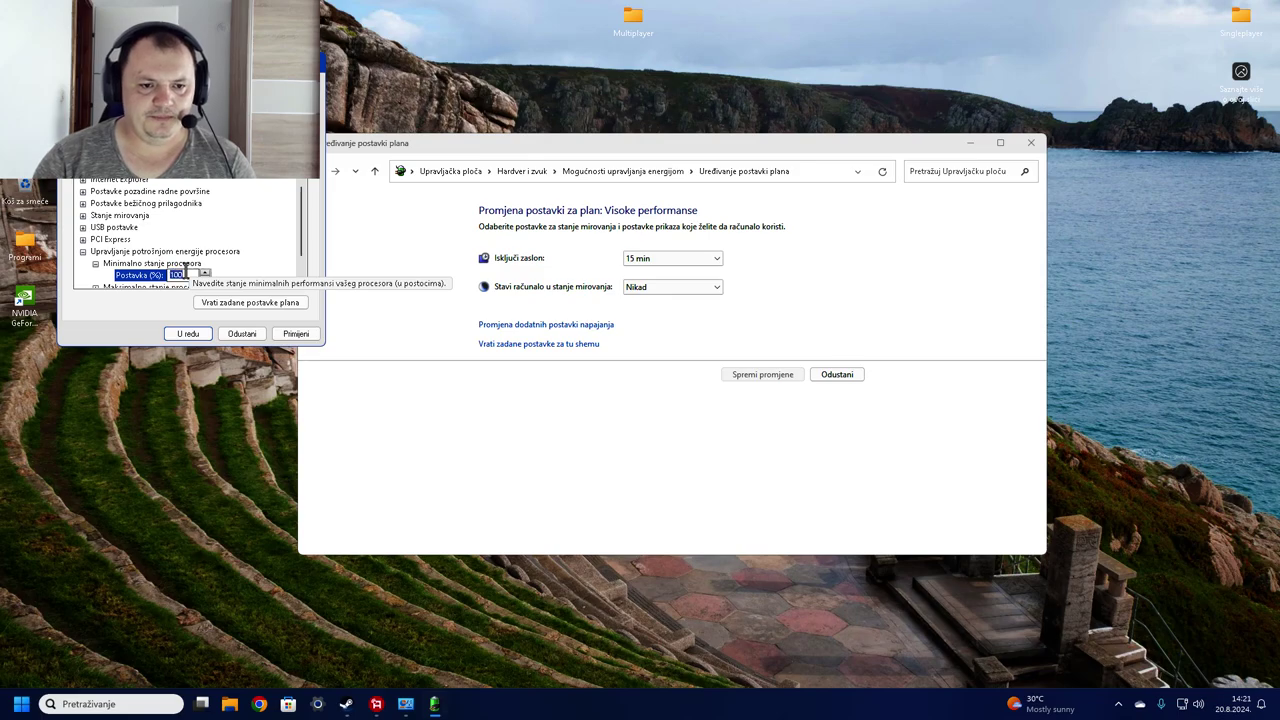
pyautogui.write('1')
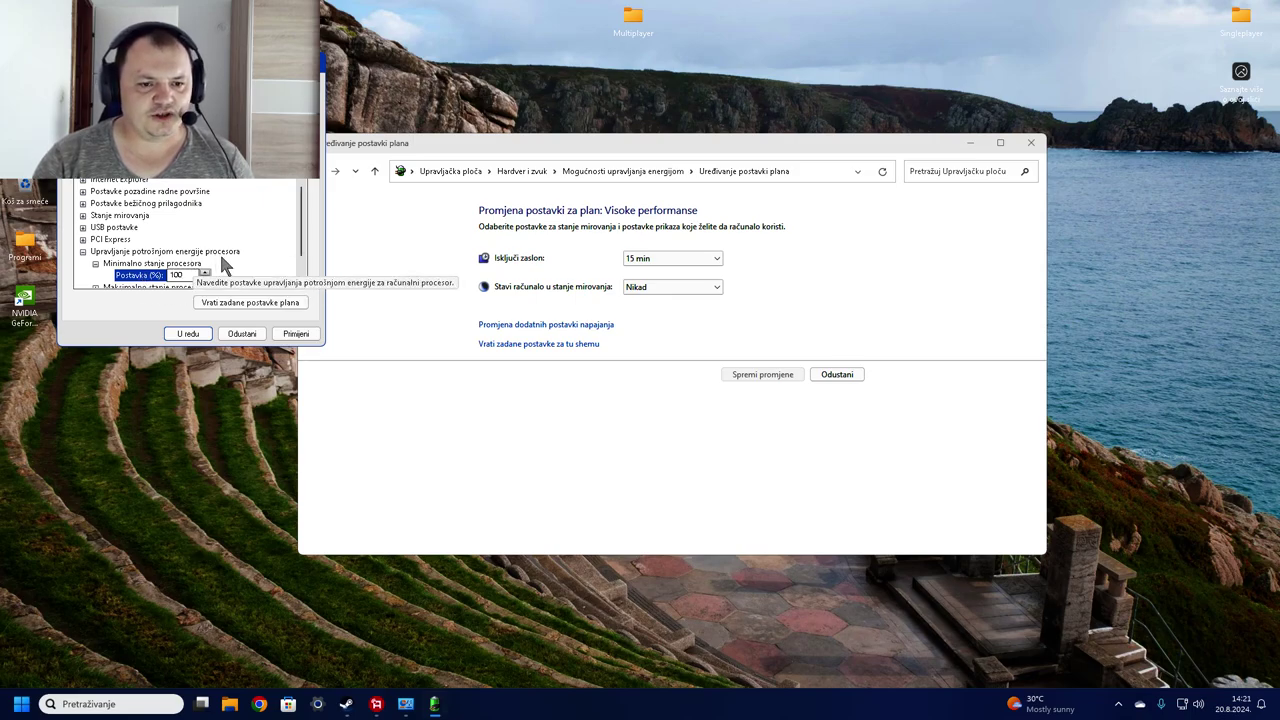
# Collapse the processor power management entries and discard the changes in the additional power settings.
pyautogui.scroll(-1, 100, 258)
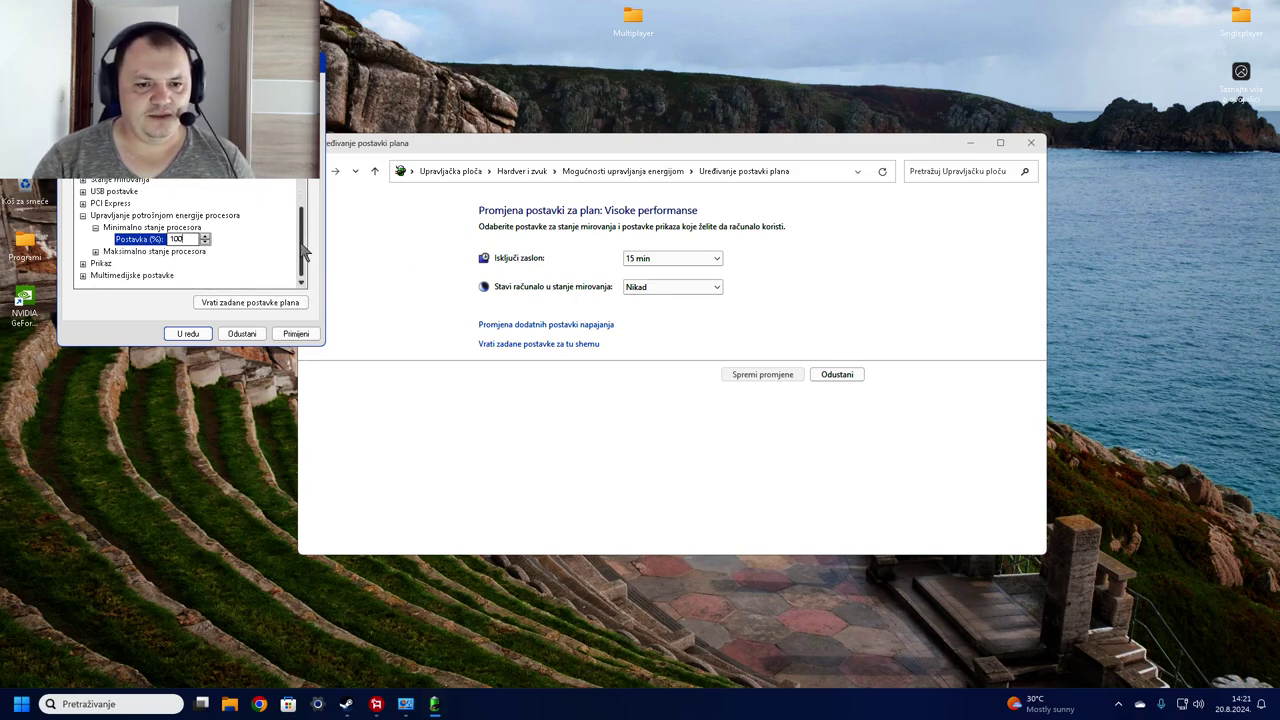
pyautogui.click(95, 228)
pyautogui.click(95, 251)
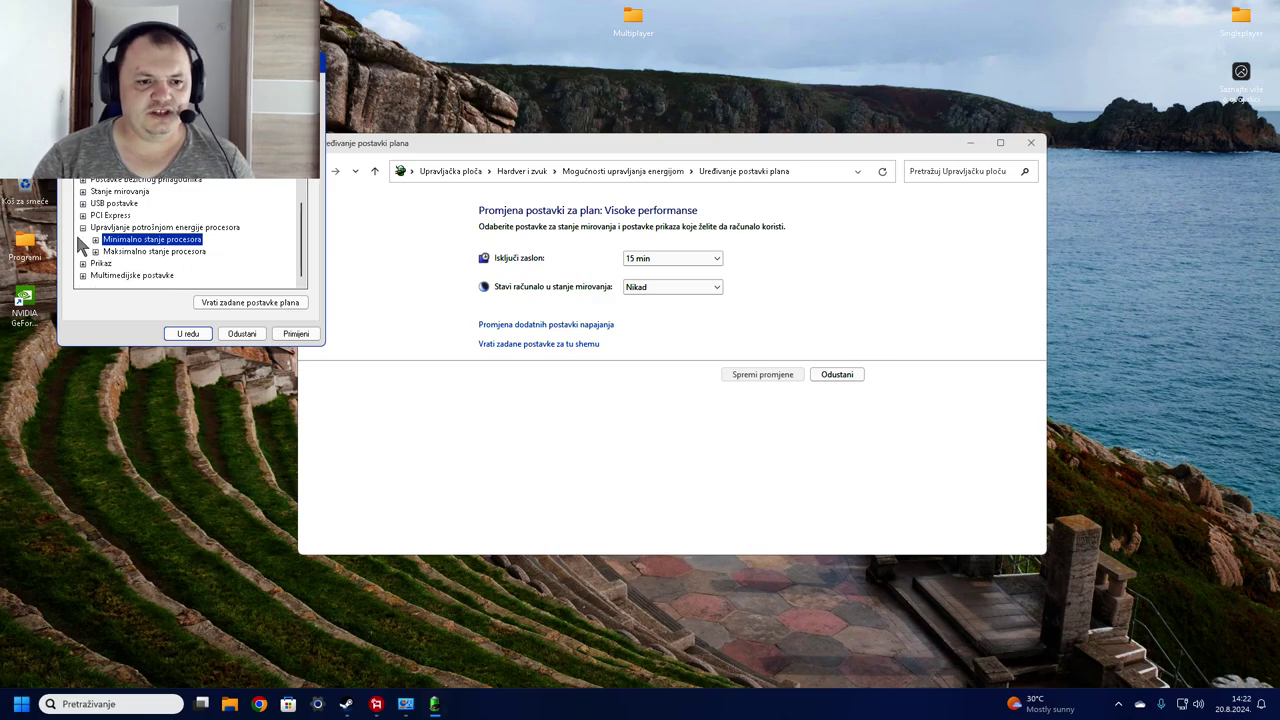
pyautogui.click(82, 227)
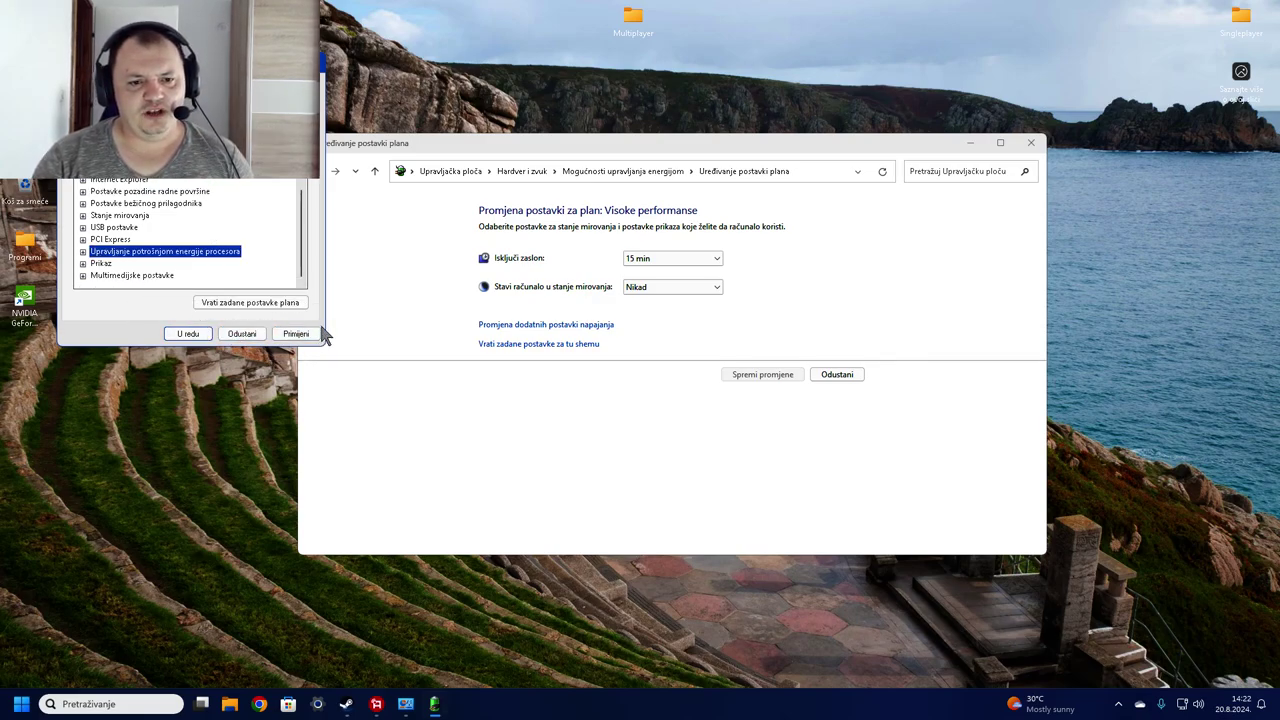
pyautogui.click(236, 331)
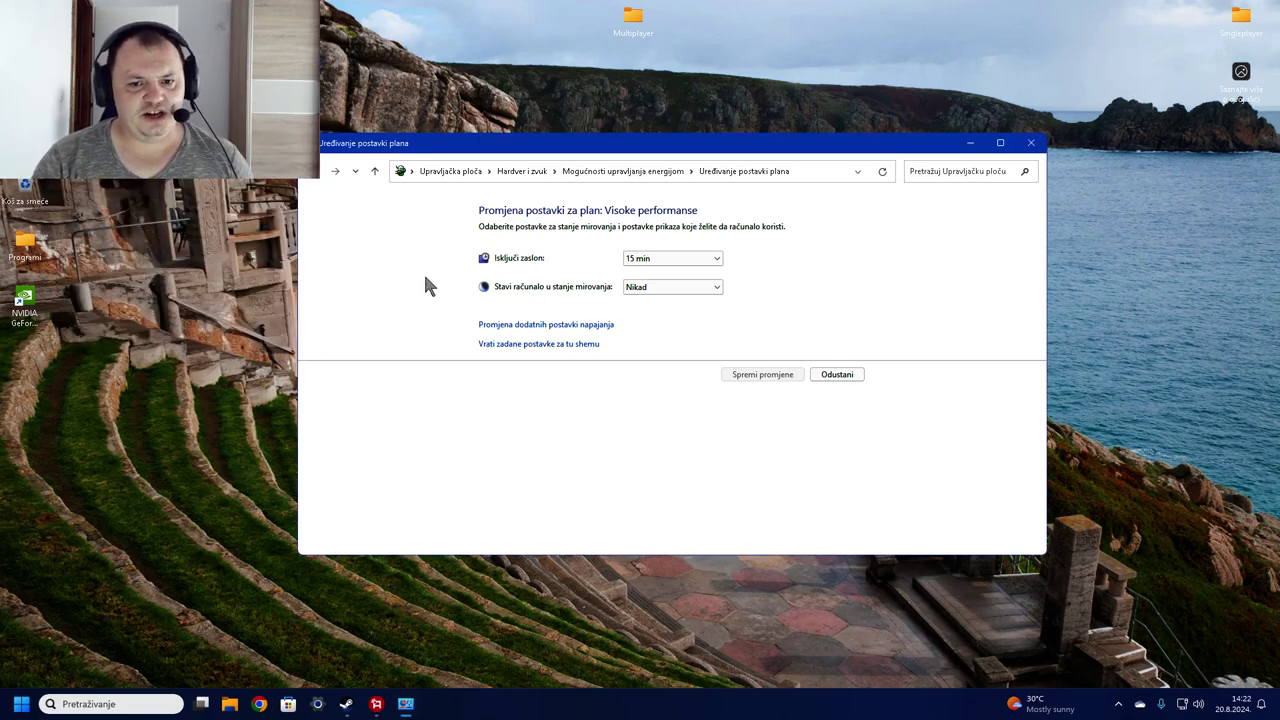
# Return to the power plans, activate the AMD Ryzen High Performance plan and close the window.
pyautogui.click(316, 172)
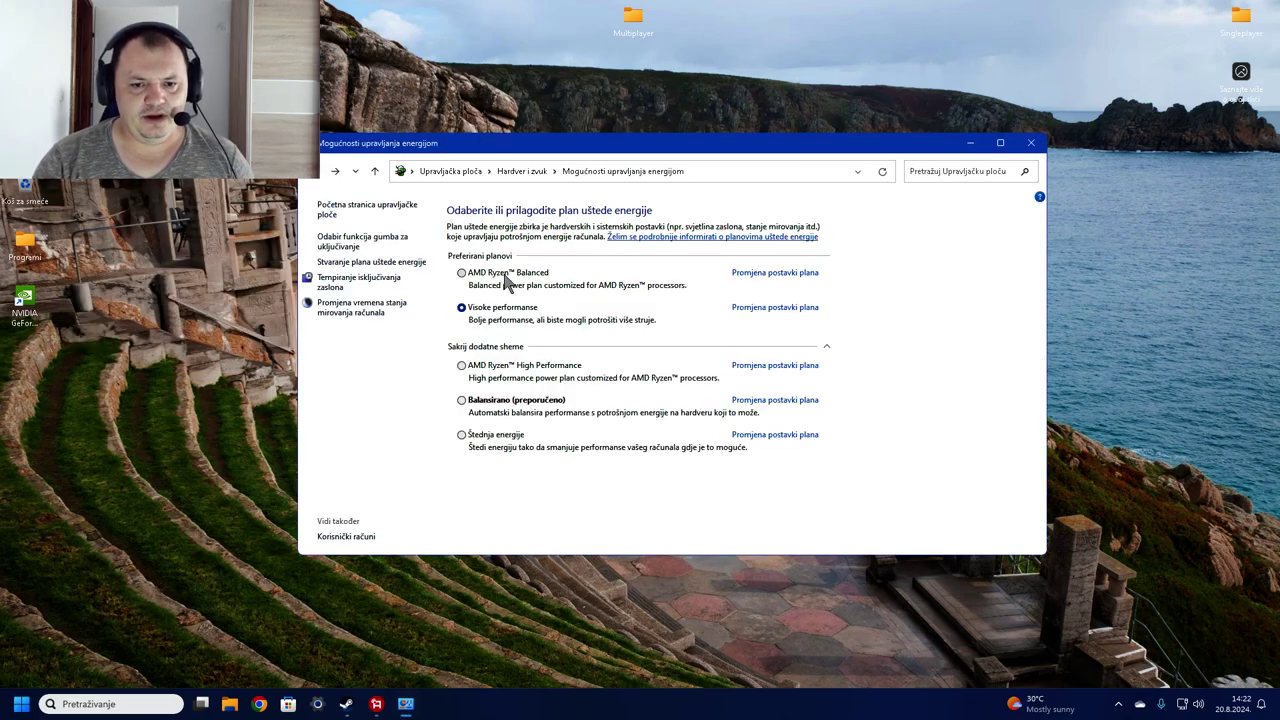
pyautogui.click(521, 370)
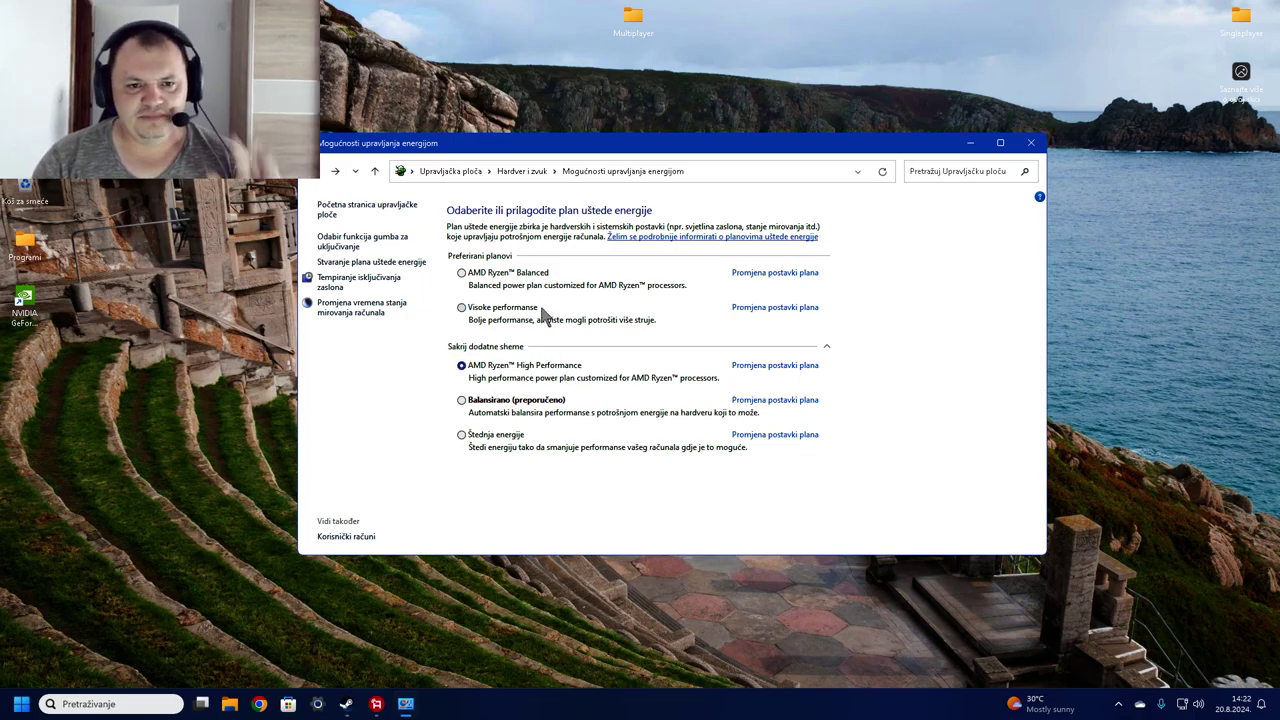
pyautogui.click(1031, 143)
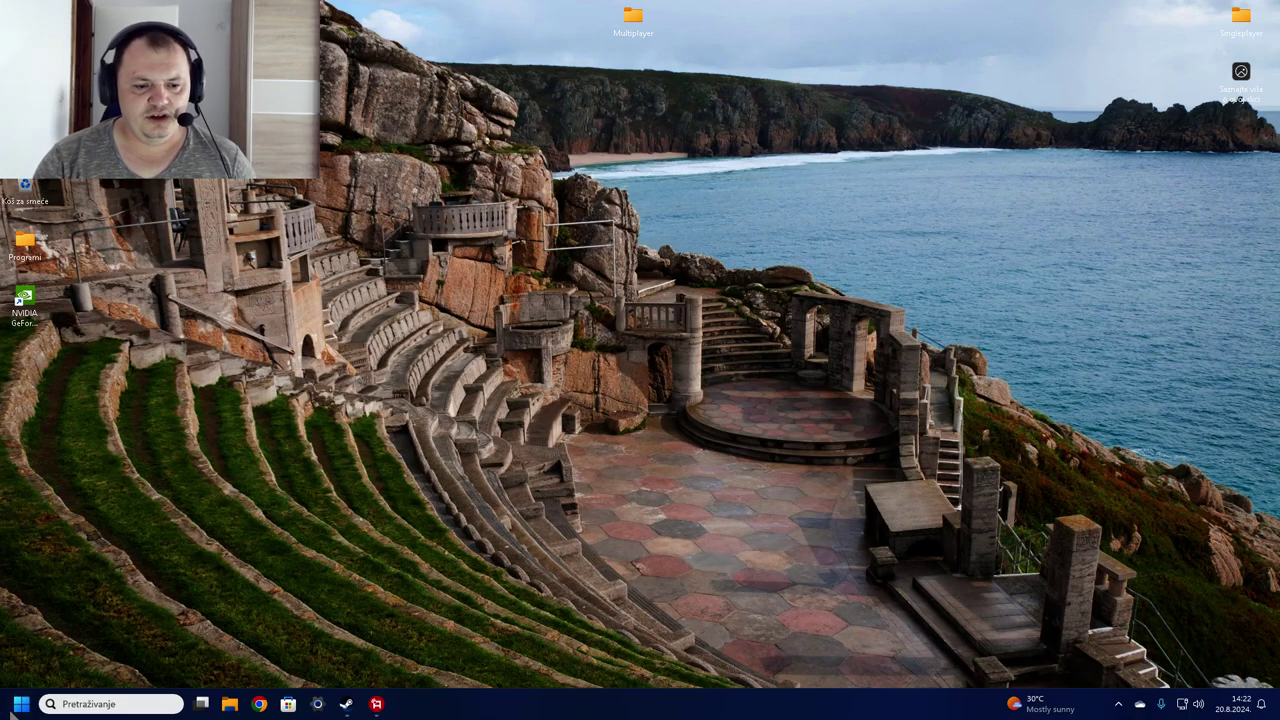
# In the Windows account sign-in options, switch automatic saving and reopening of restartable apps on and back off, and close the settings.
pyautogui.click(317, 704)
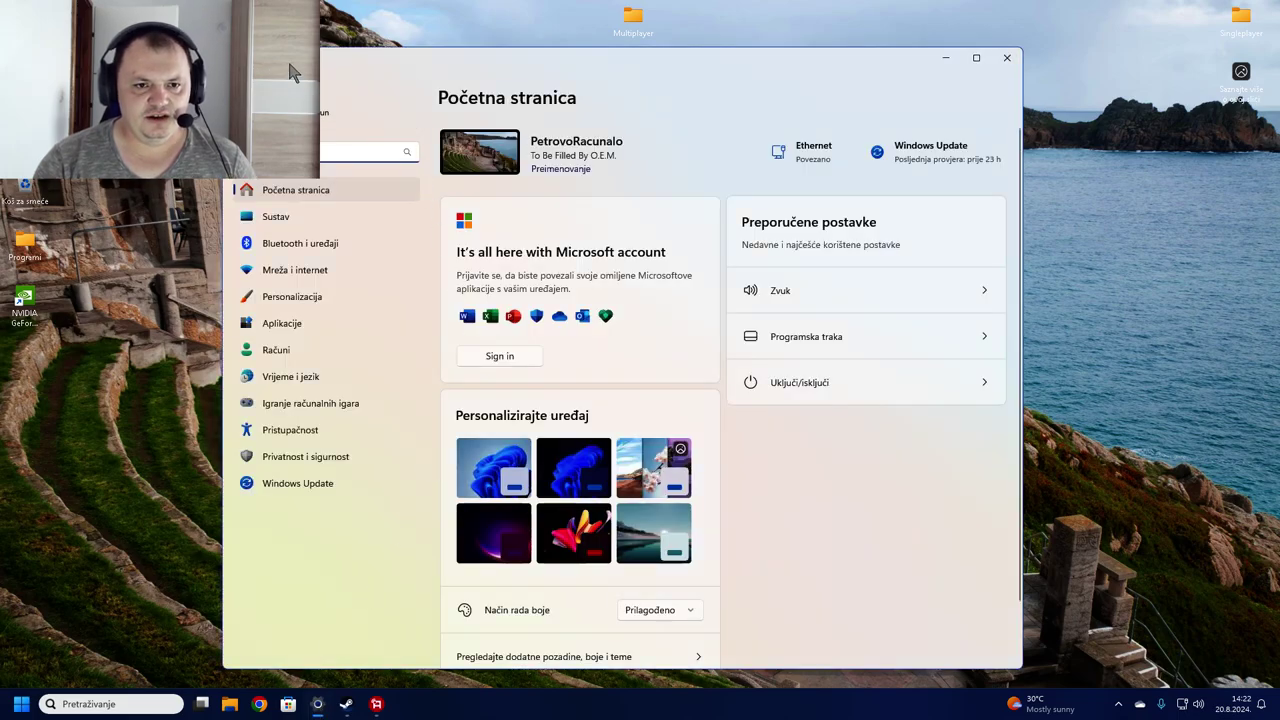
pyautogui.click(286, 358)
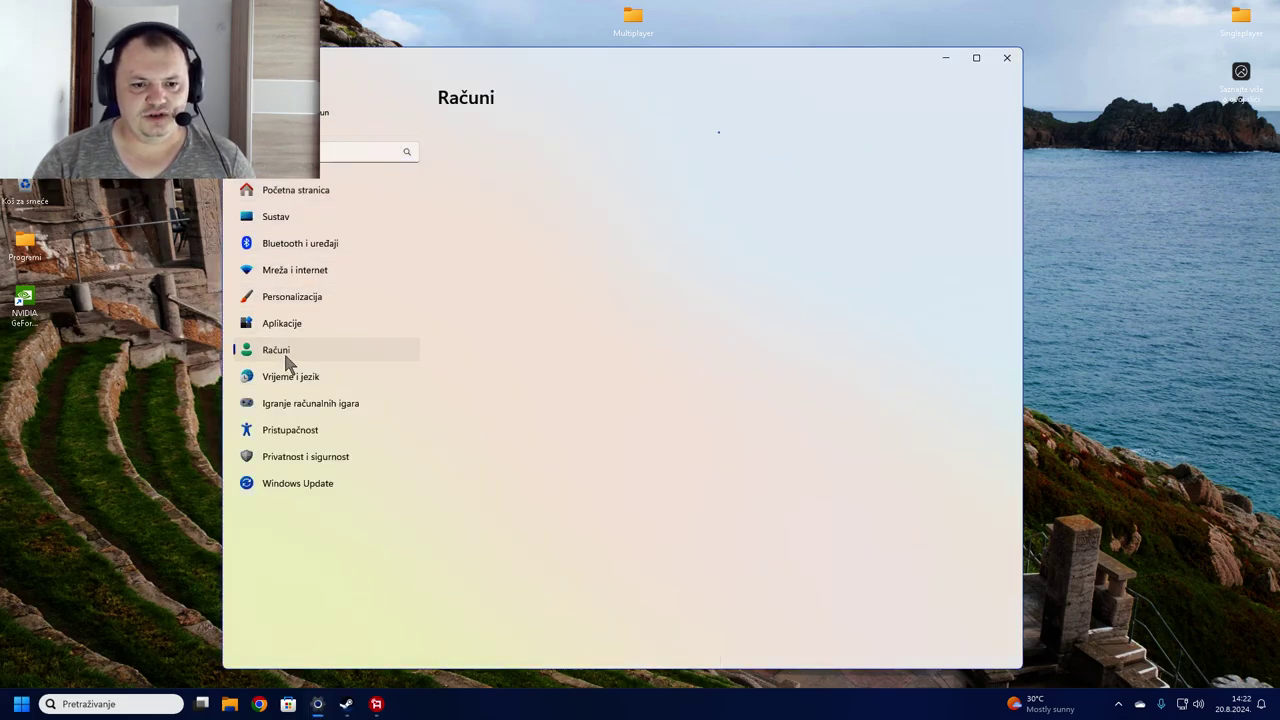
pyautogui.scroll(-3, 568, 367)
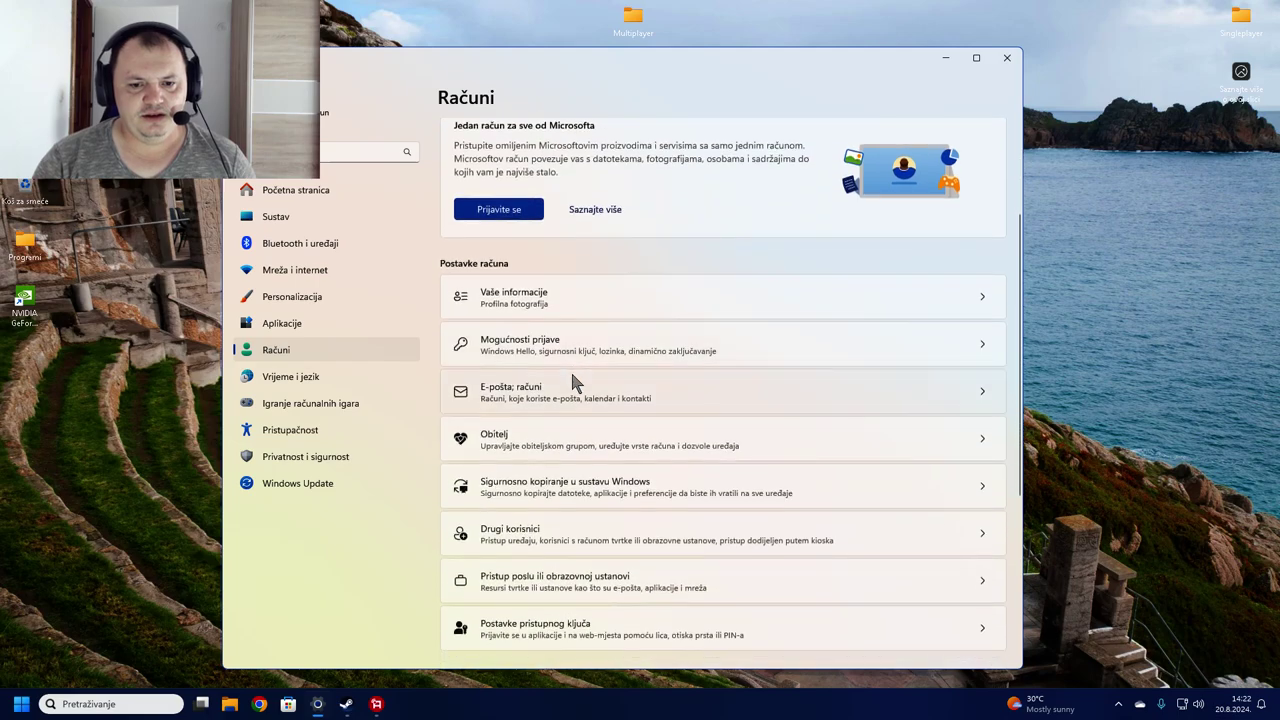
pyautogui.click(634, 340)
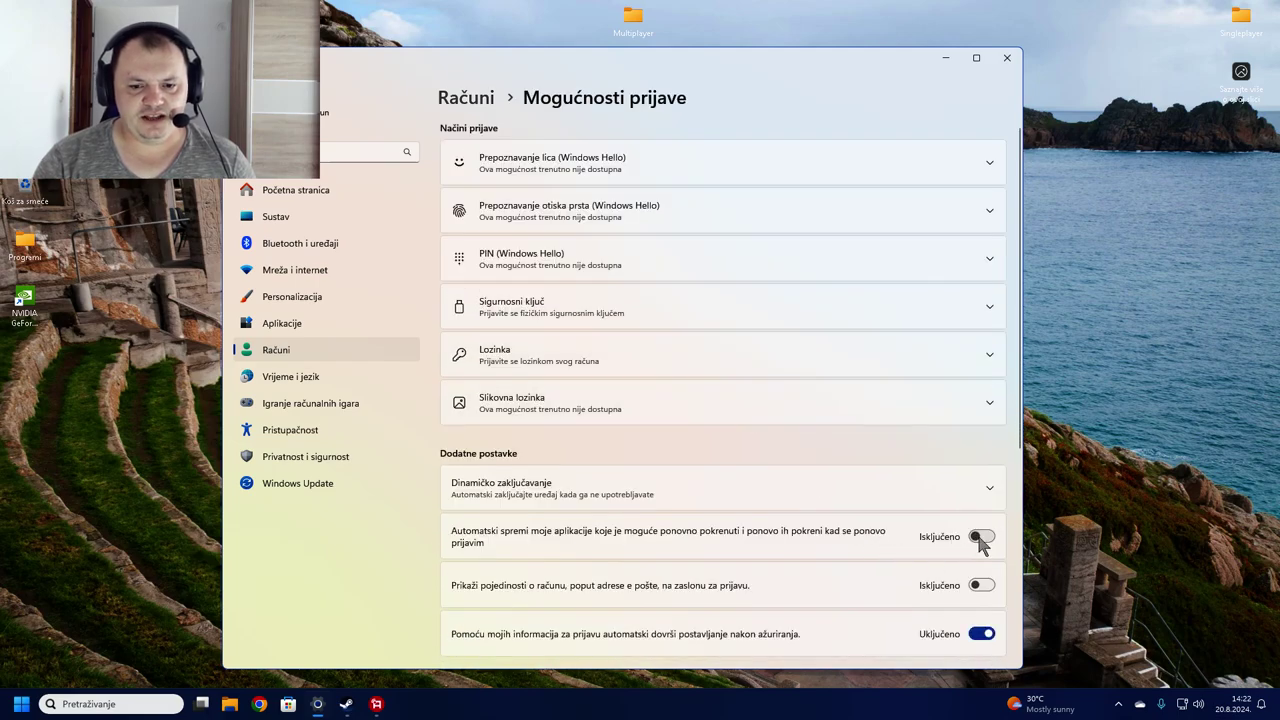
pyautogui.scroll(-4, 980, 540)
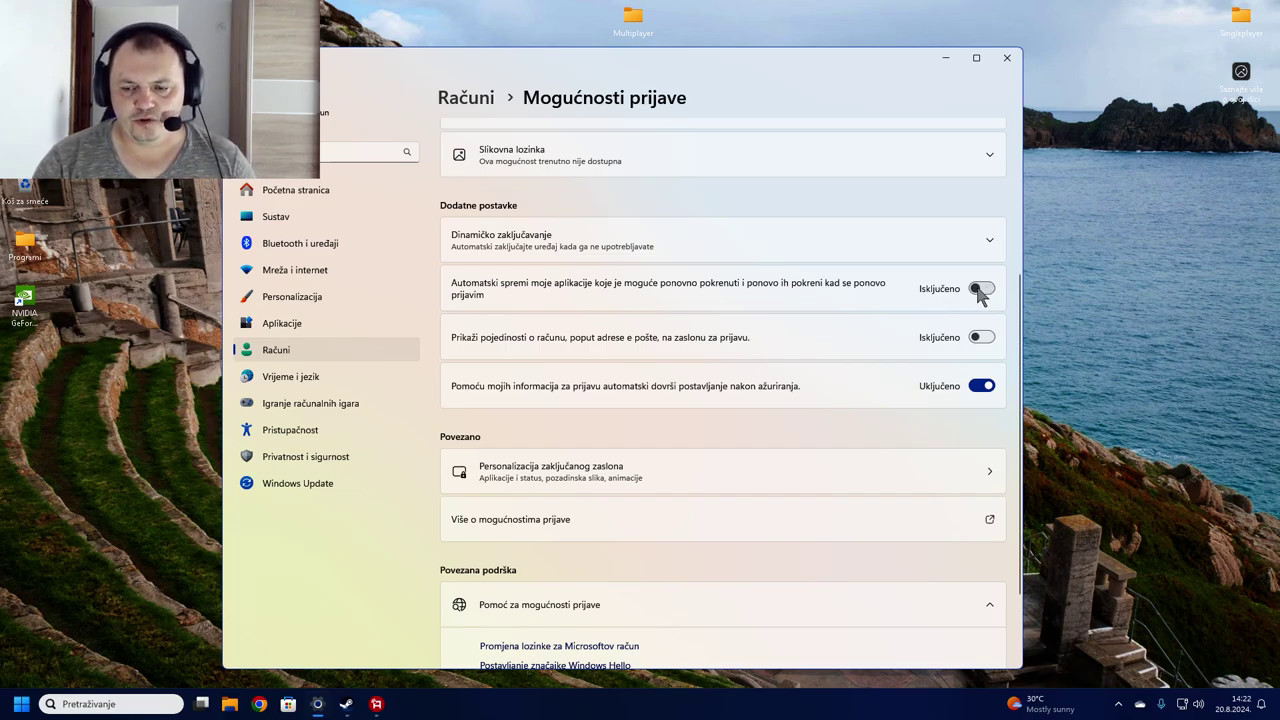
pyautogui.click(983, 291)
pyautogui.click(983, 291)
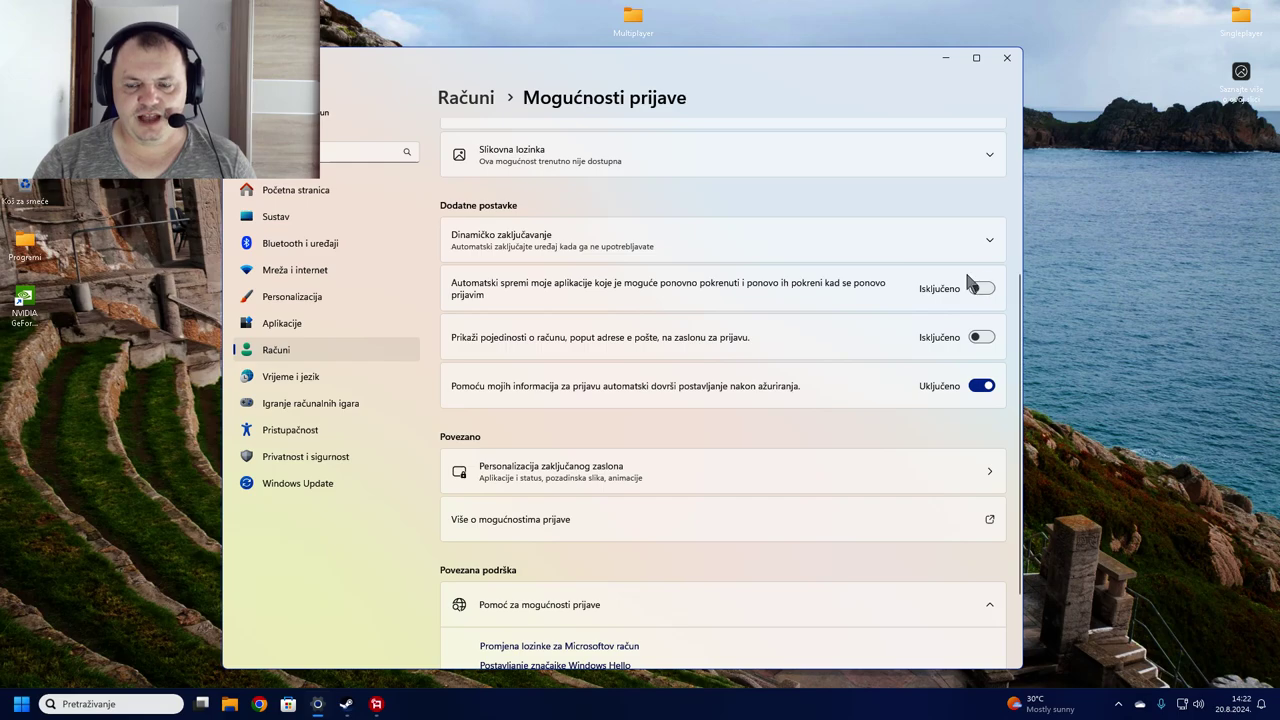
pyautogui.click(1007, 58)
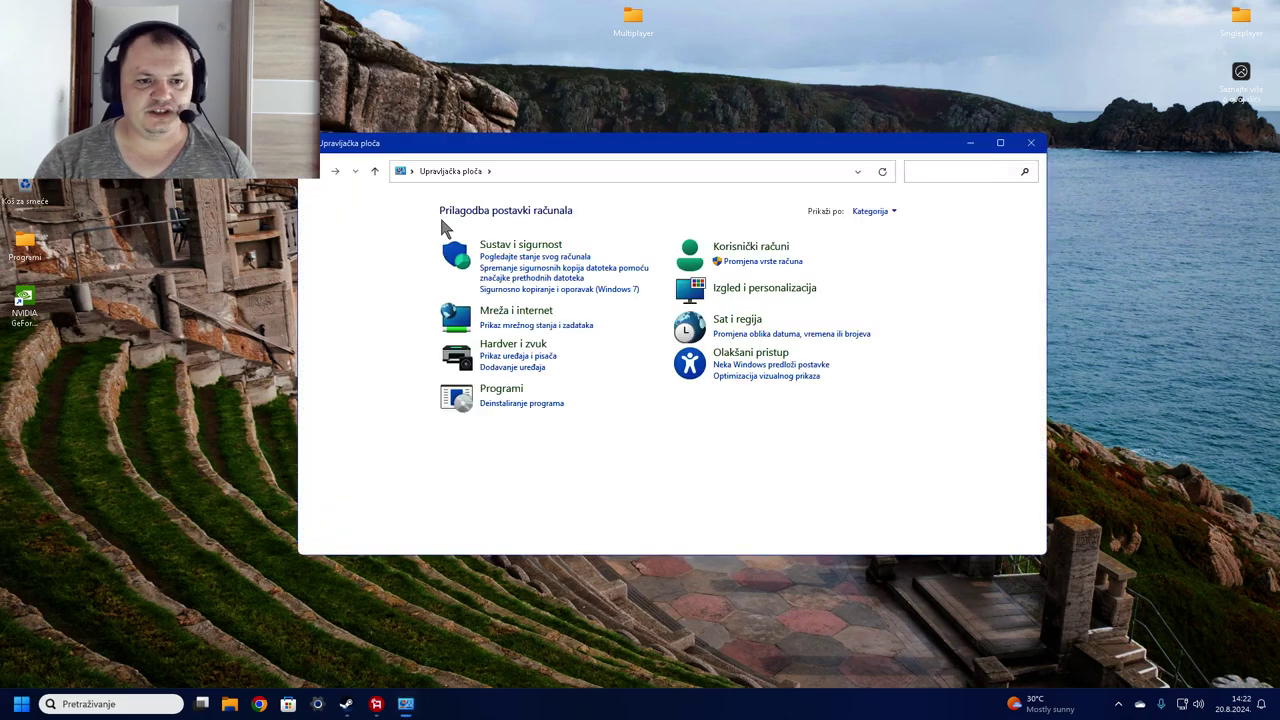
# Review the power button and shutdown settings in the Control Panel power options, cancel without changes and close the window.
pyautogui.click(510, 350)
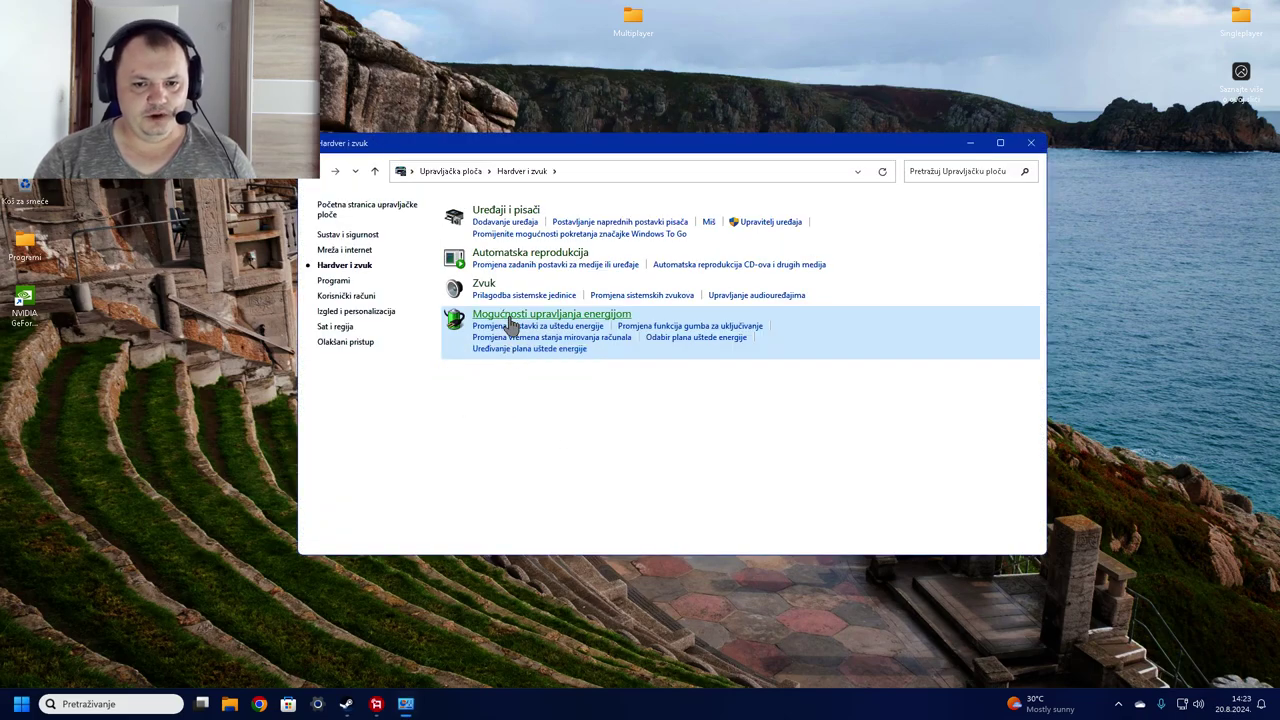
pyautogui.click(507, 317)
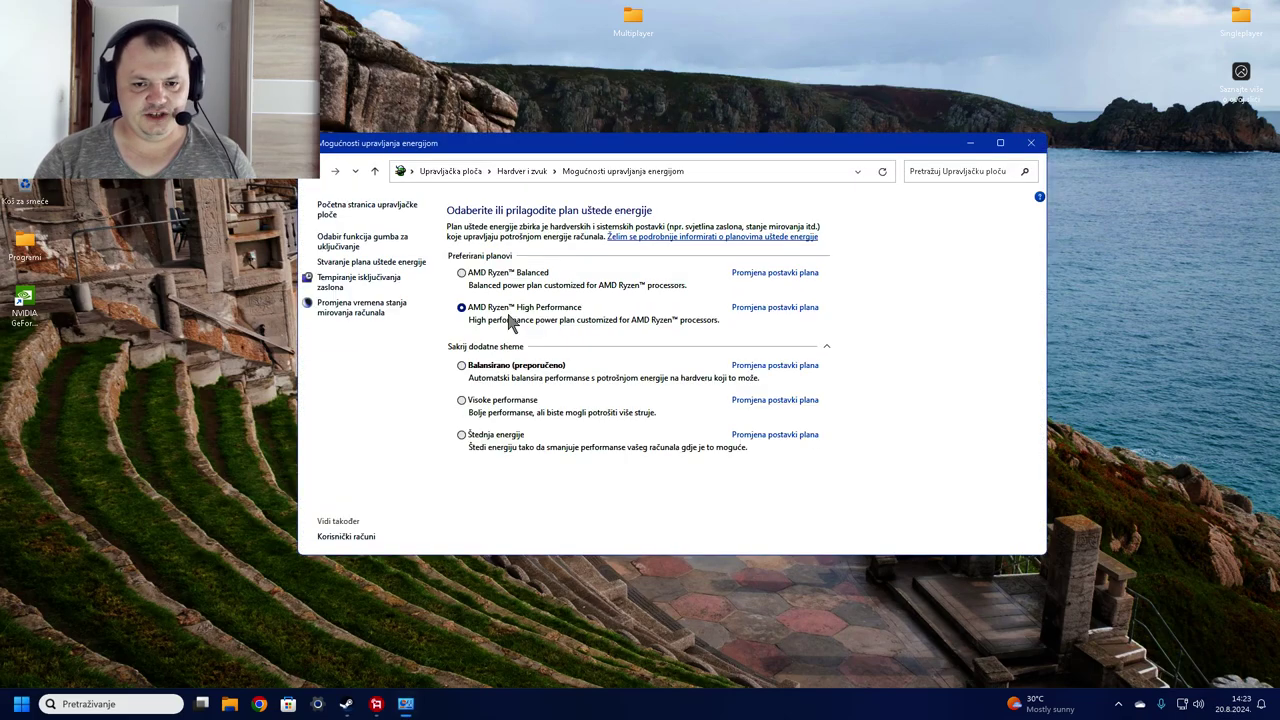
pyautogui.click(366, 210)
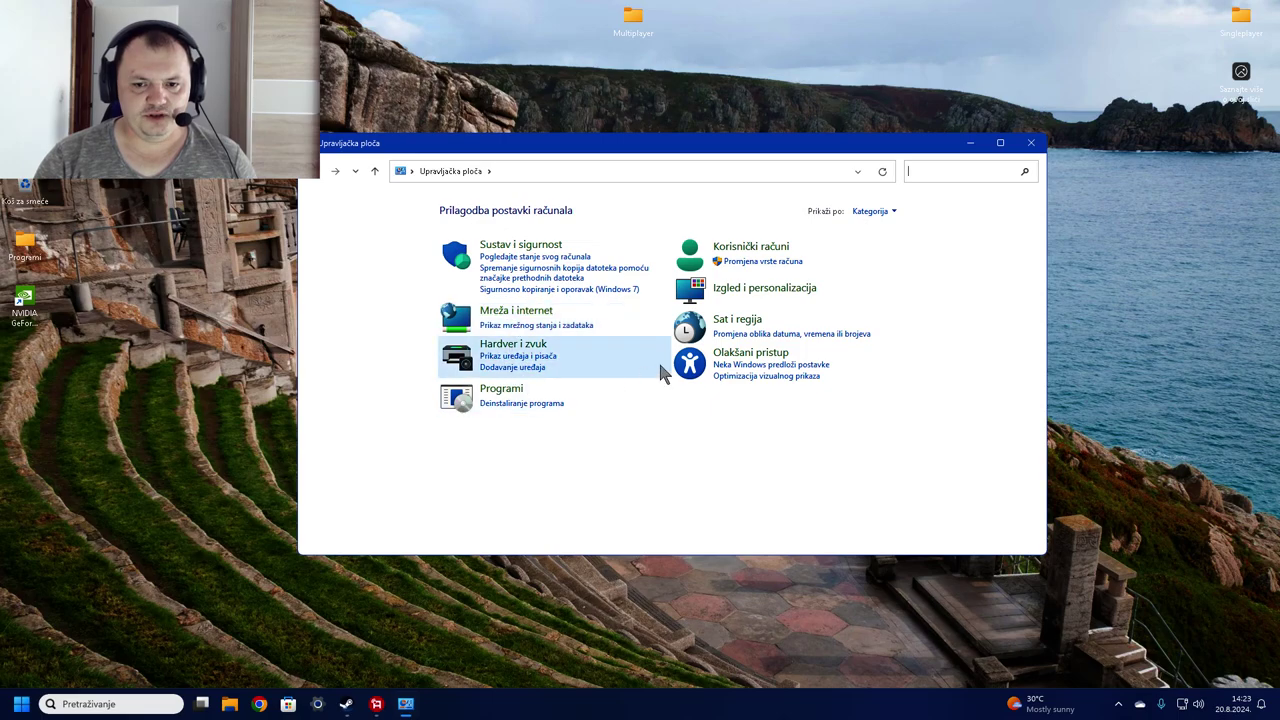
pyautogui.click(510, 345)
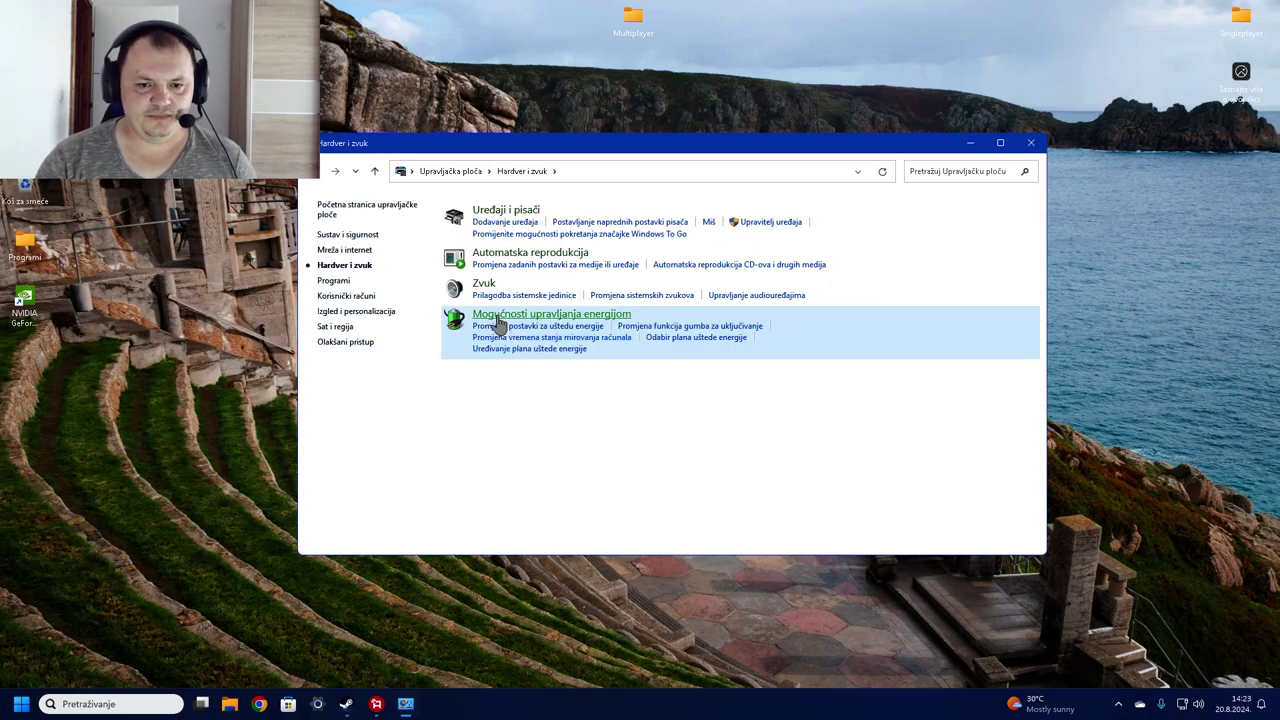
pyautogui.click(676, 328)
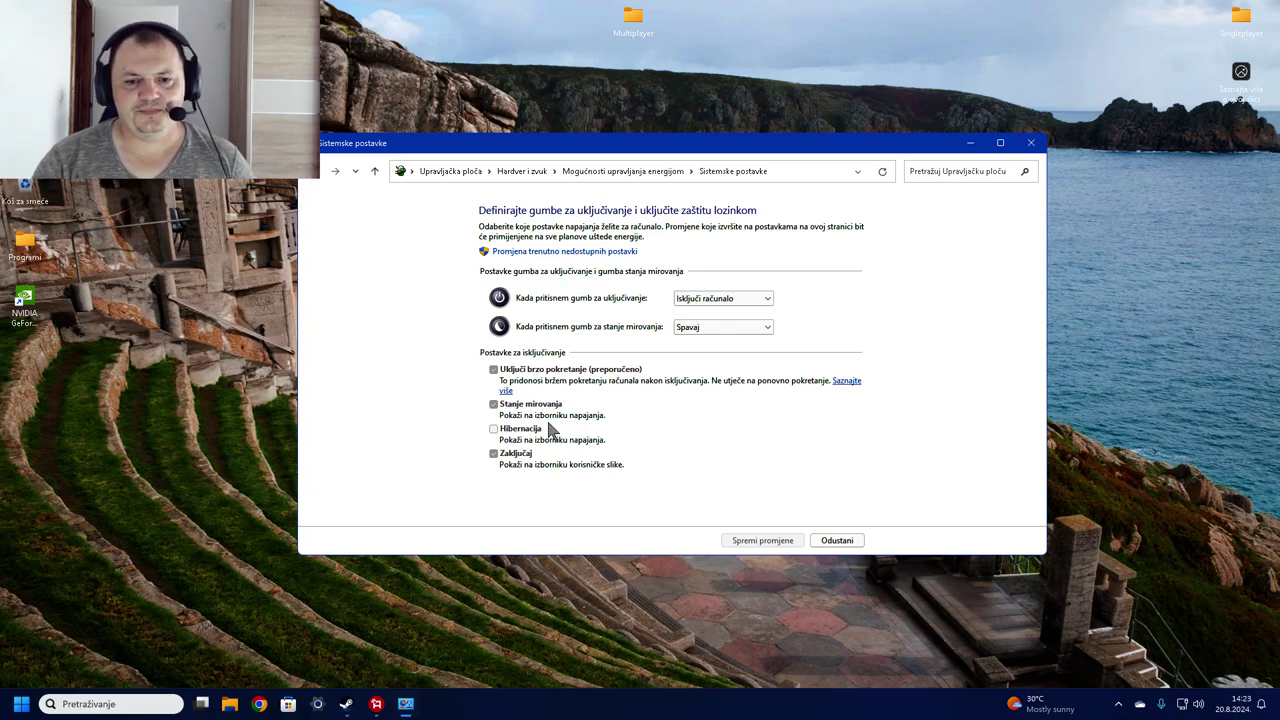
pyautogui.click(836, 540)
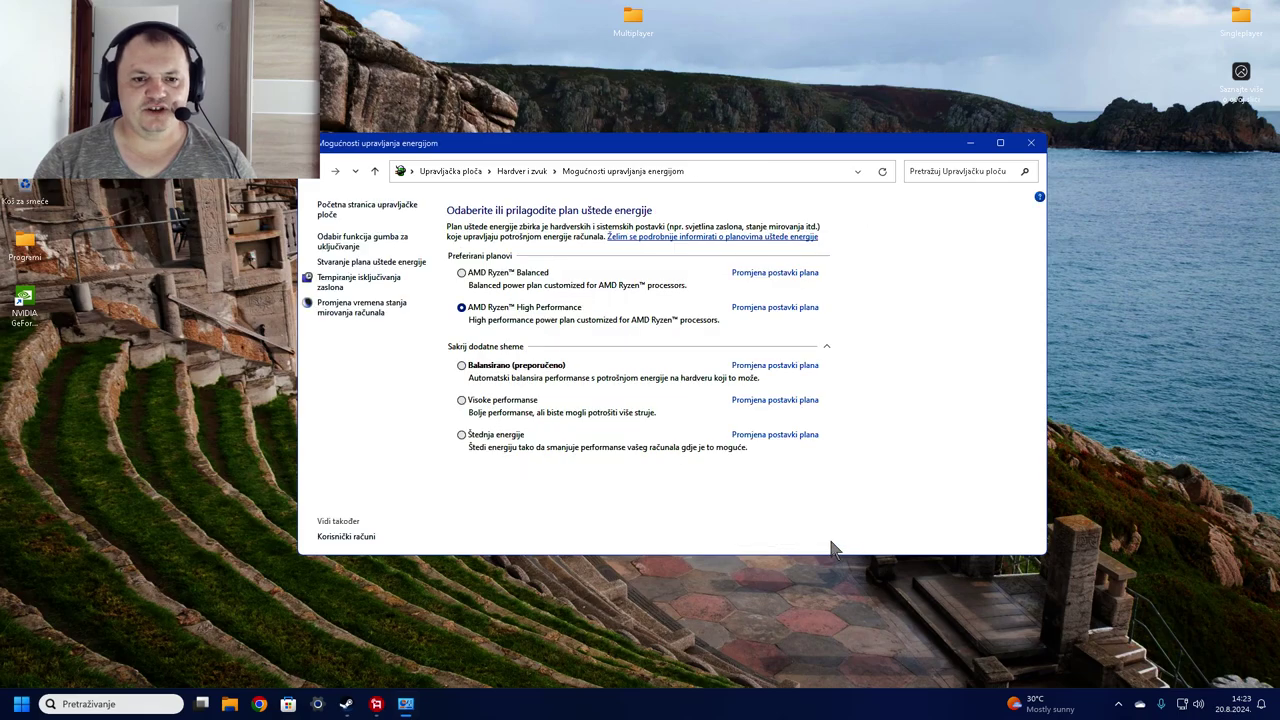
pyautogui.click(1031, 143)
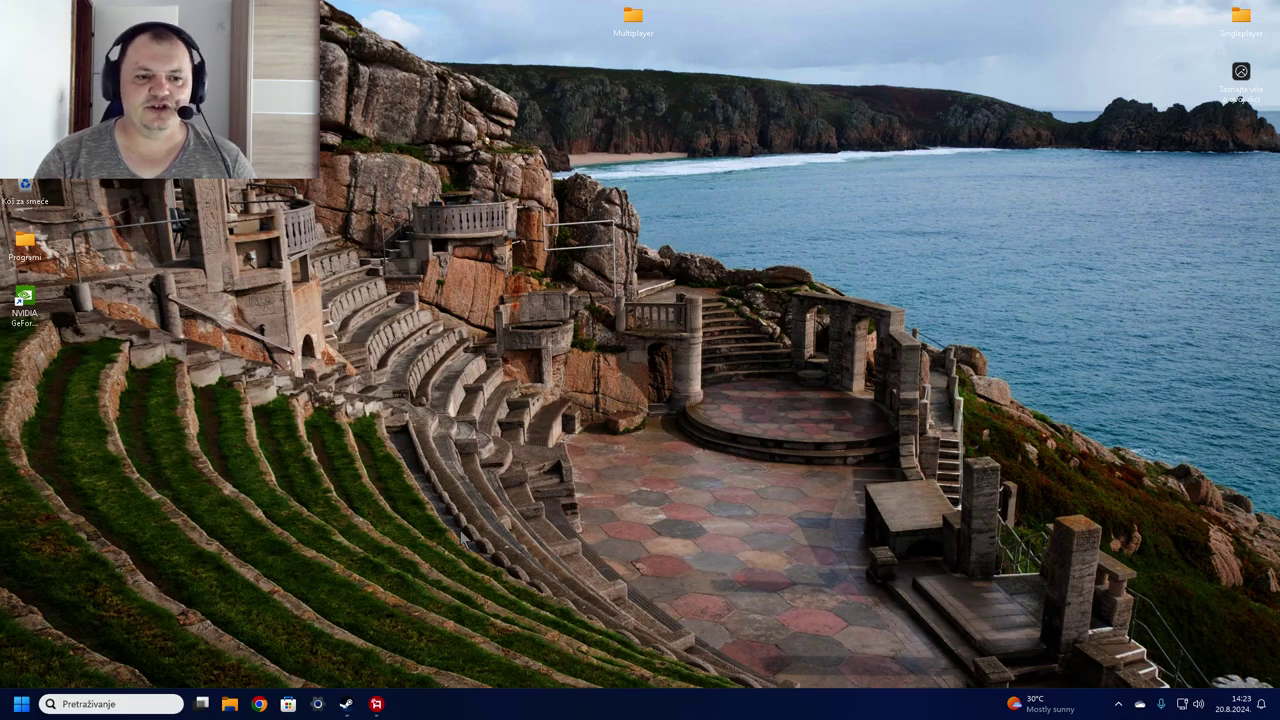
pyautogui.click(376, 704)
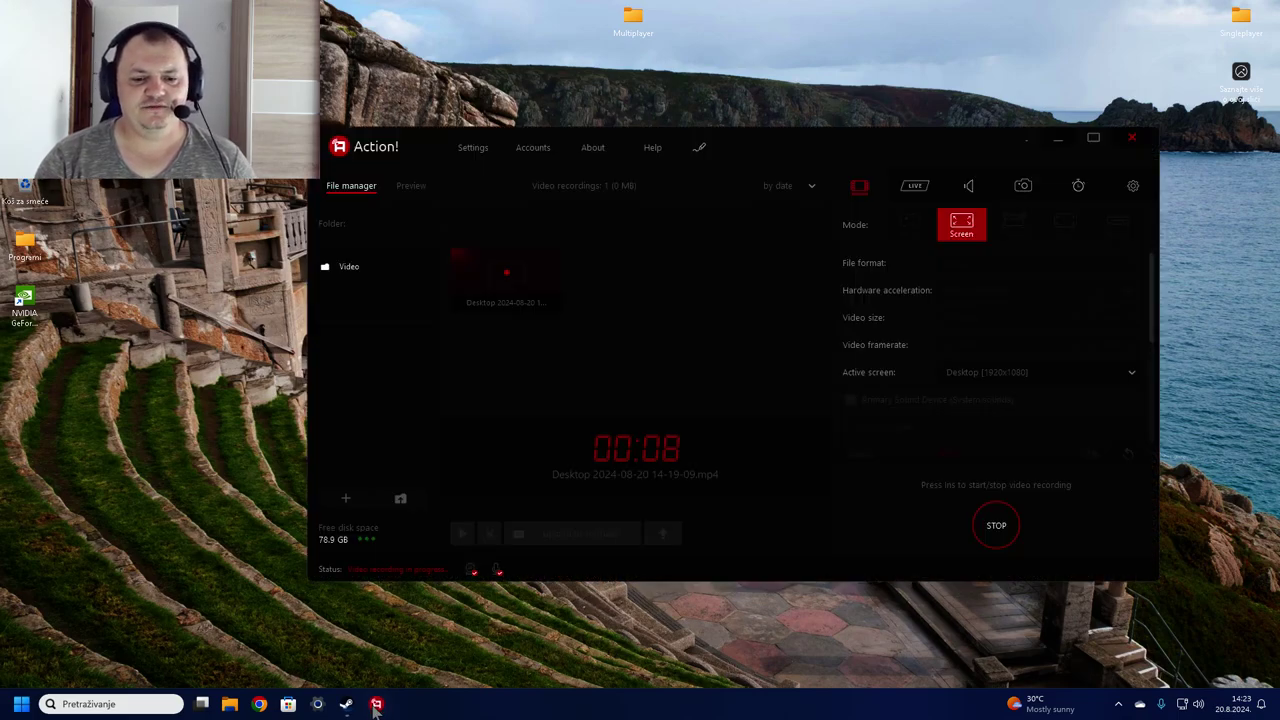